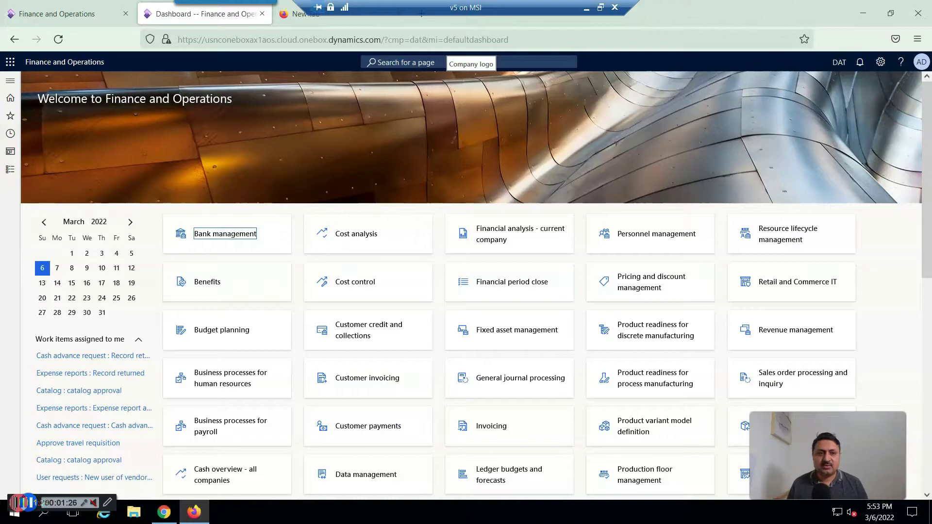
- Look through the list of companies available for switching from the current company
{"action": "left_click", "coordinate": [839, 62]}
{"action": "left_click", "coordinate": [917, 63]}
{"action": "scroll", "coordinate": [801, 145], "scroll_direction": "down", "scroll_amount": 5}
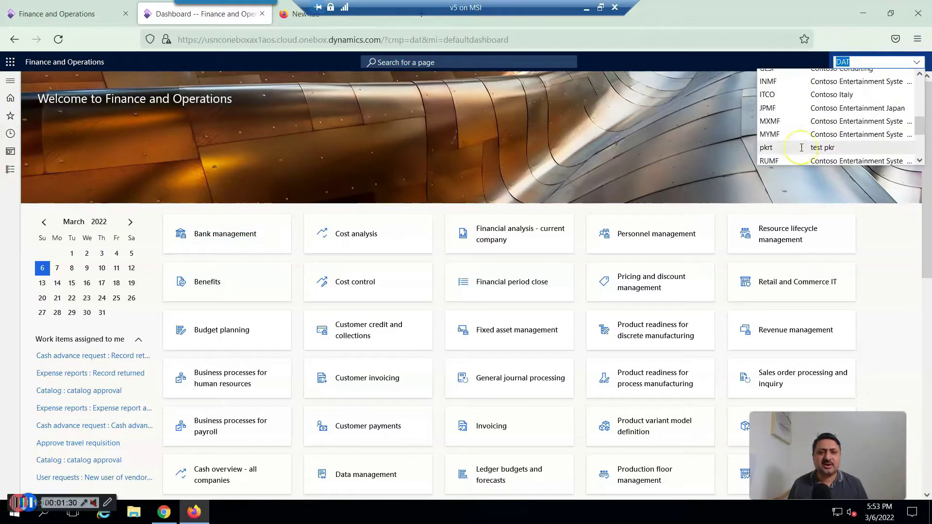
{"action": "scroll", "coordinate": [801, 147], "scroll_direction": "up", "scroll_amount": 3}
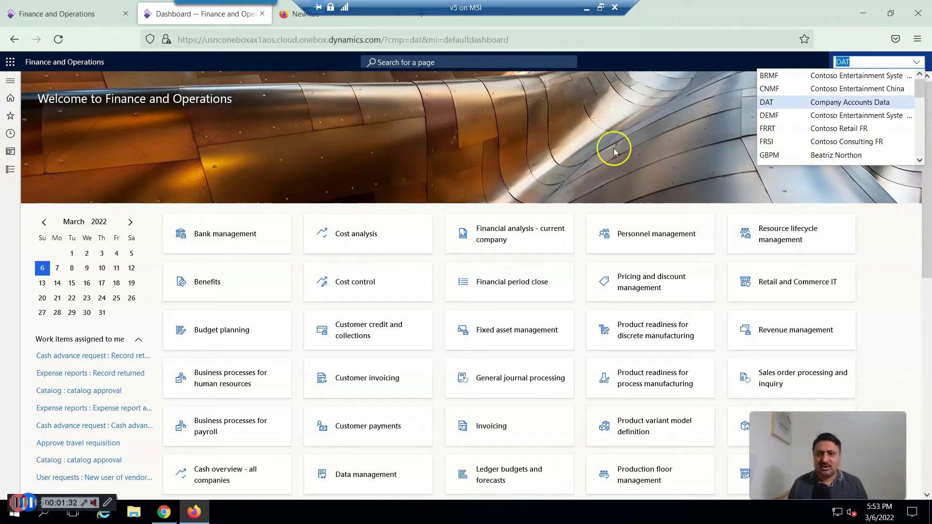
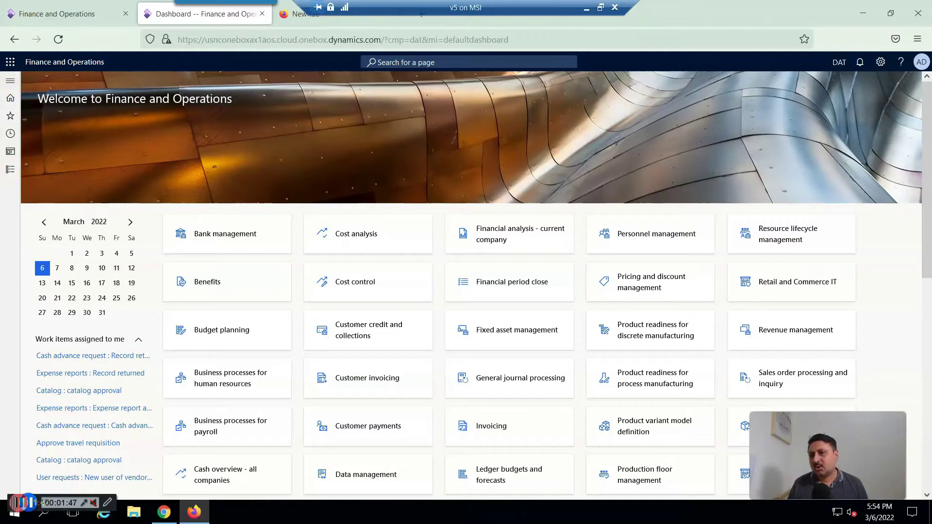
- Open the Legal entities page from the Organizations area of the Organization administration module
{"action": "left_click", "coordinate": [10, 83]}
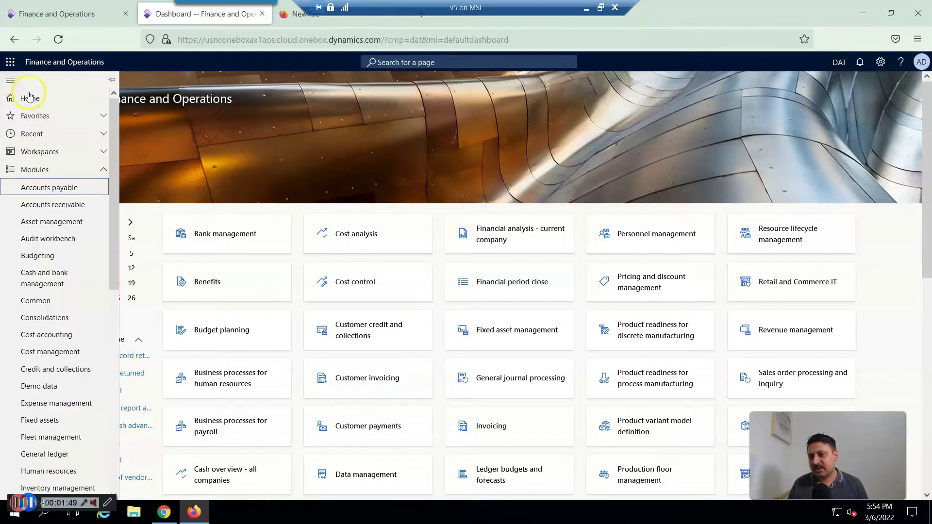
{"action": "scroll", "coordinate": [60, 358], "scroll_direction": "down", "scroll_amount": 2}
{"action": "scroll", "coordinate": [61, 357], "scroll_direction": "down", "scroll_amount": 1}
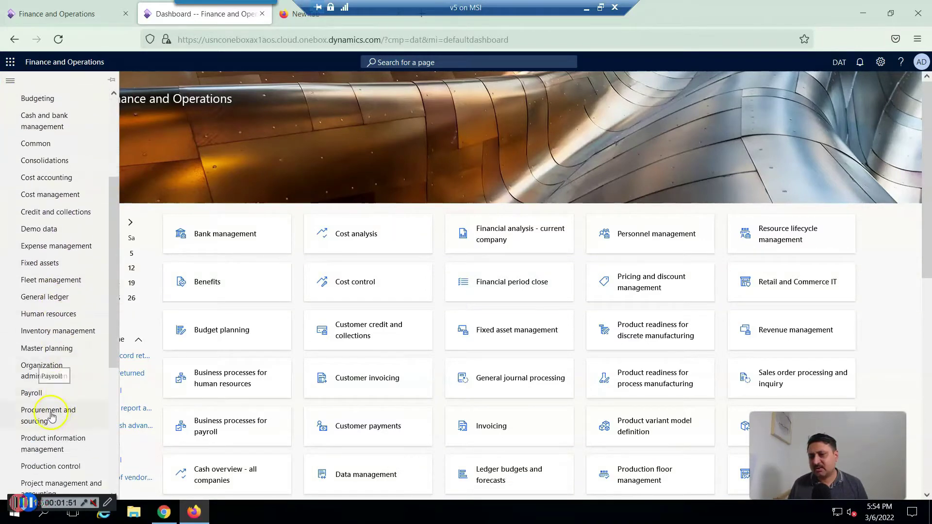
{"action": "left_click", "coordinate": [48, 373]}
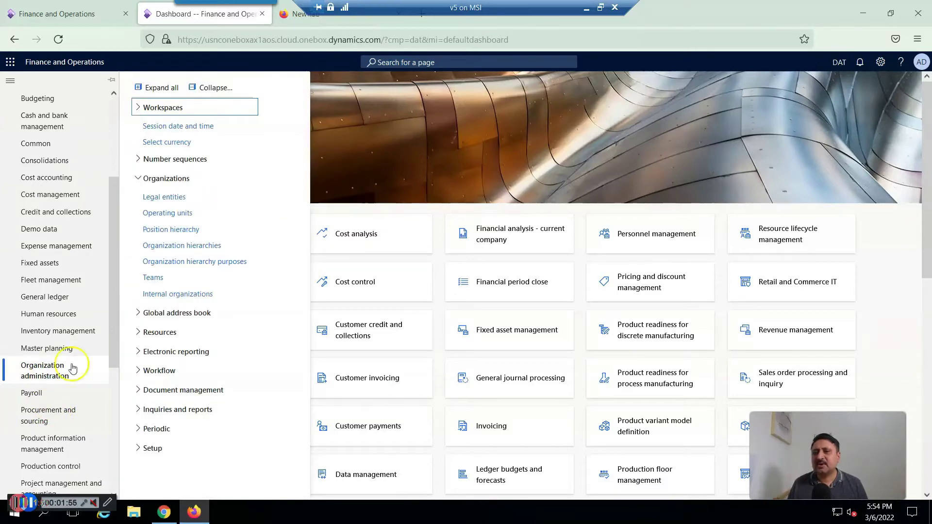
{"action": "left_click", "coordinate": [196, 90]}
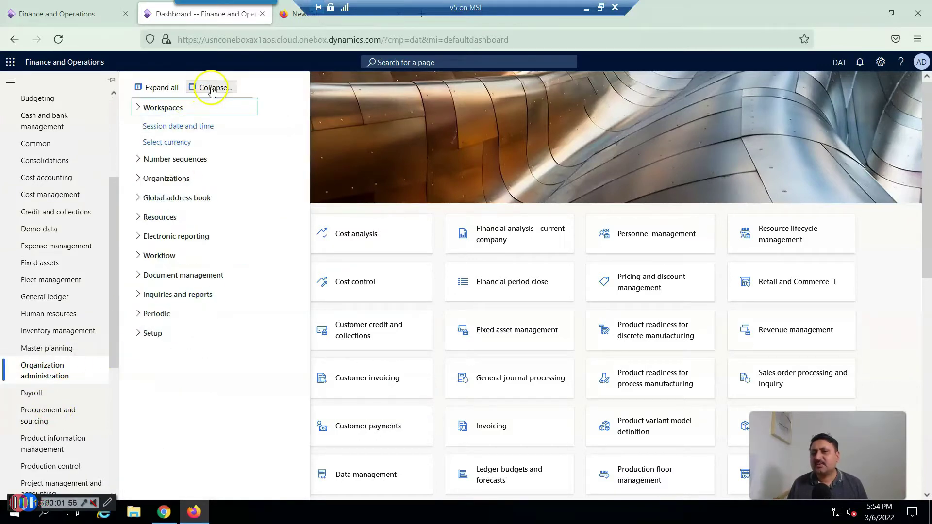
{"action": "left_click", "coordinate": [162, 179]}
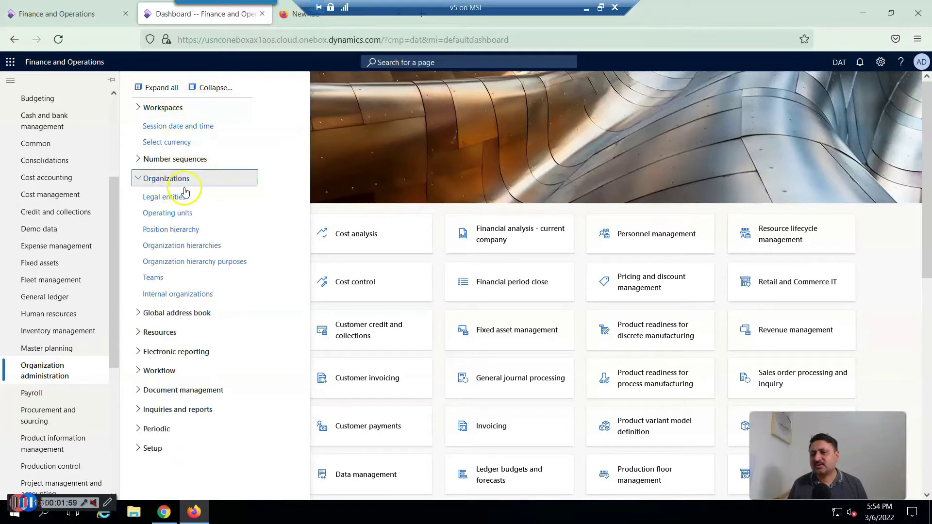
{"action": "left_click", "coordinate": [168, 197]}
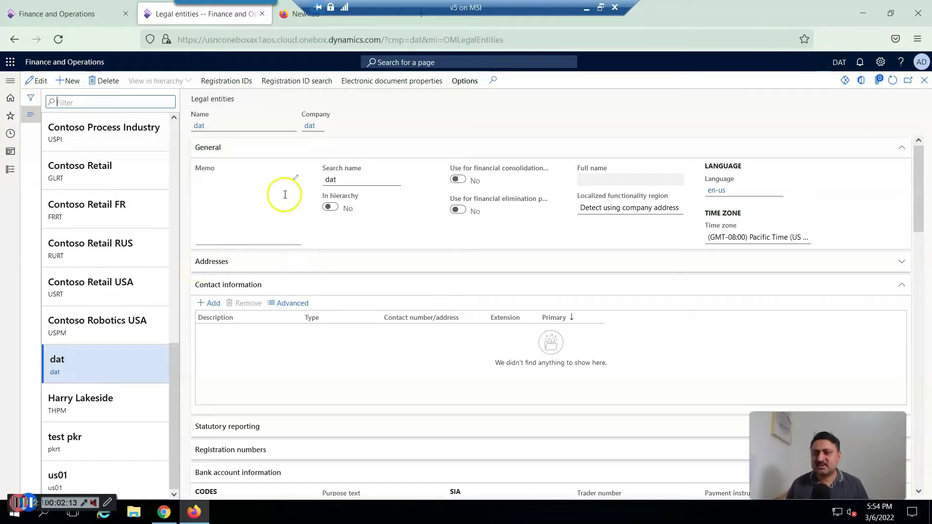
- Look through the list of existing legal entities
{"action": "scroll", "coordinate": [279, 196], "scroll_direction": "down", "scroll_amount": 2}
{"action": "scroll", "coordinate": [281, 197], "scroll_direction": "up", "scroll_amount": 2}
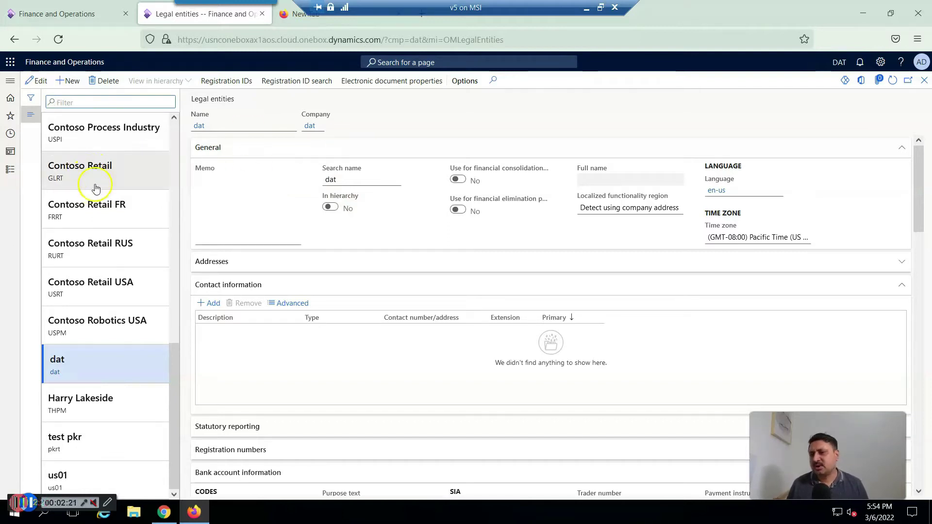
{"action": "scroll", "coordinate": [102, 209], "scroll_direction": "up", "scroll_amount": 2}
{"action": "scroll", "coordinate": [102, 209], "scroll_direction": "up", "scroll_amount": 3}
{"action": "scroll", "coordinate": [102, 209], "scroll_direction": "down", "scroll_amount": 7}
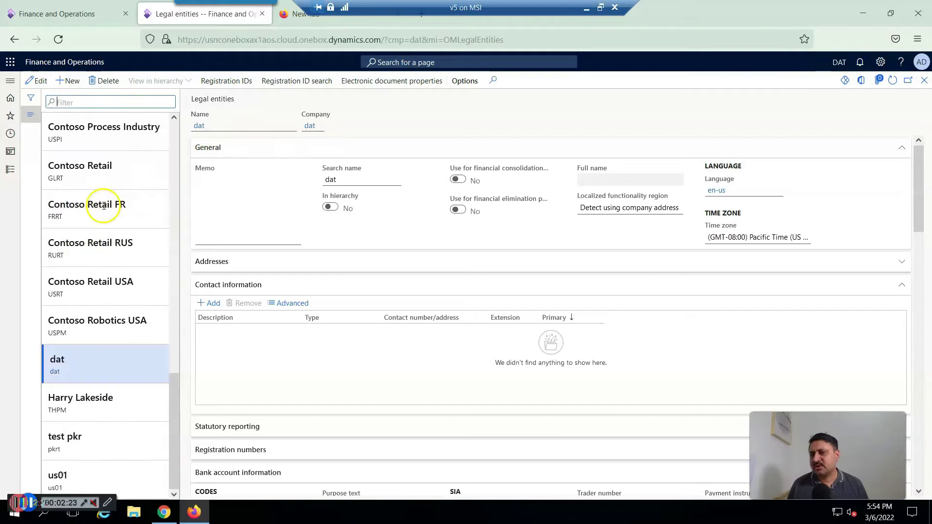
{"action": "scroll", "coordinate": [102, 208], "scroll_direction": "up", "scroll_amount": 5}
{"action": "scroll", "coordinate": [102, 206], "scroll_direction": "up", "scroll_amount": 5}
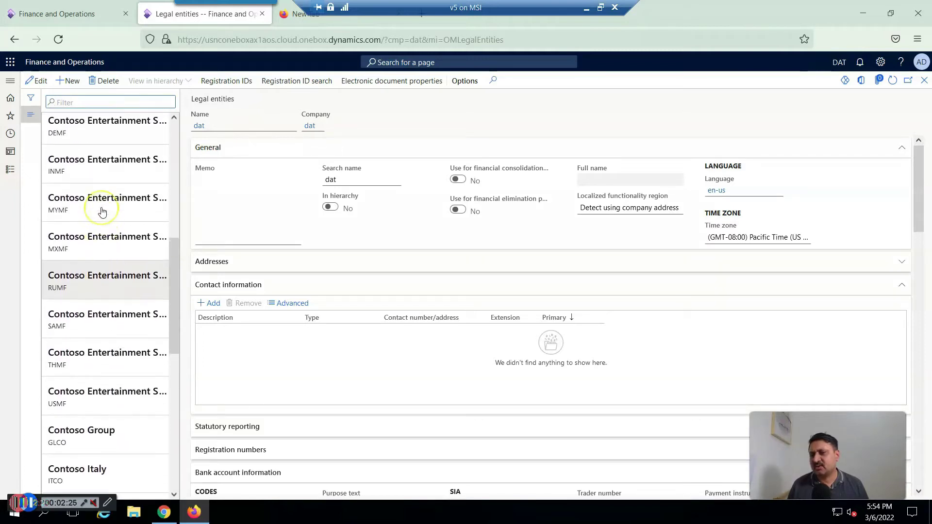
{"action": "scroll", "coordinate": [103, 211], "scroll_direction": "down", "scroll_amount": 3}
{"action": "scroll", "coordinate": [102, 212], "scroll_direction": "down", "scroll_amount": 5}
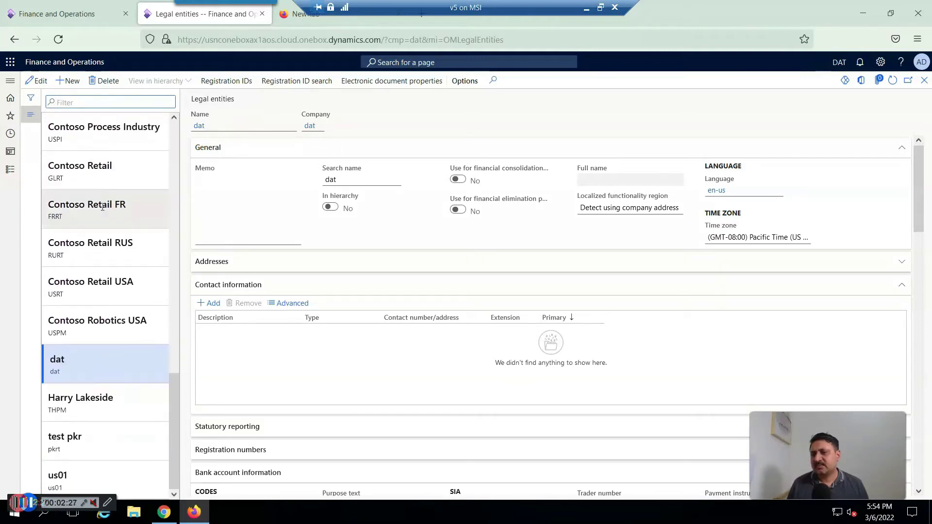
- Start a new legal entity with the name "Contso Saudi Arabia." and the company code CSAA
{"action": "left_click", "coordinate": [68, 82]}
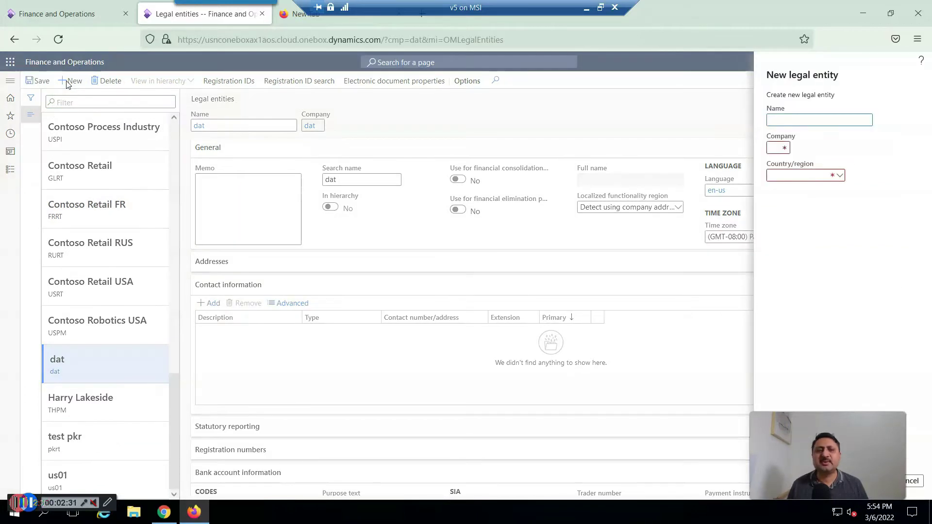
{"action": "left_click", "coordinate": [776, 109]}
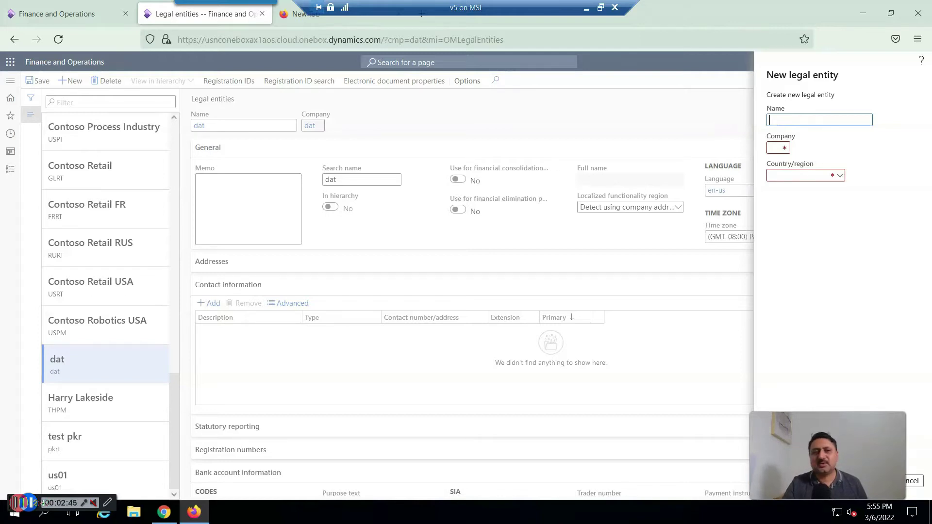
{"action": "left_click", "coordinate": [835, 209]}
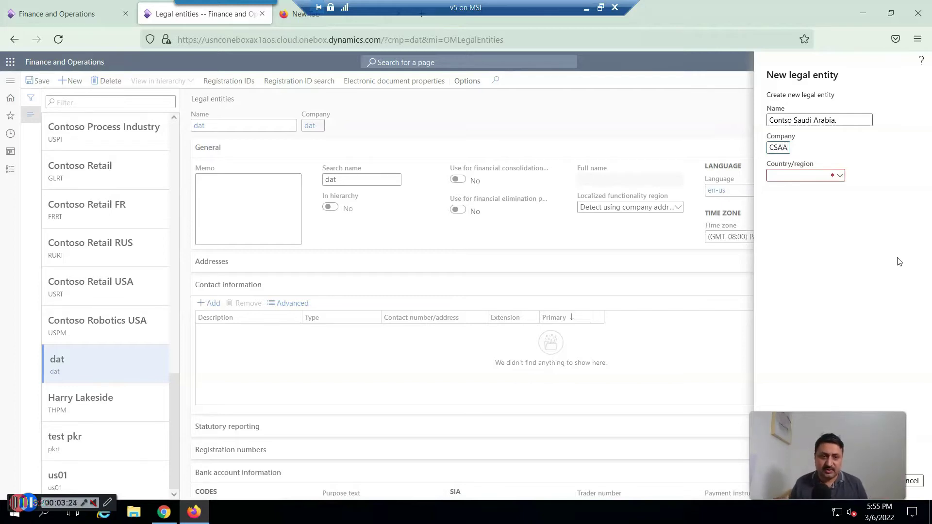
- Filter the countries by descriptions beginning with "SAu", choose Saudi Arabia (SAU) for the new legal entity and create it
{"action": "left_click", "coordinate": [840, 179]}
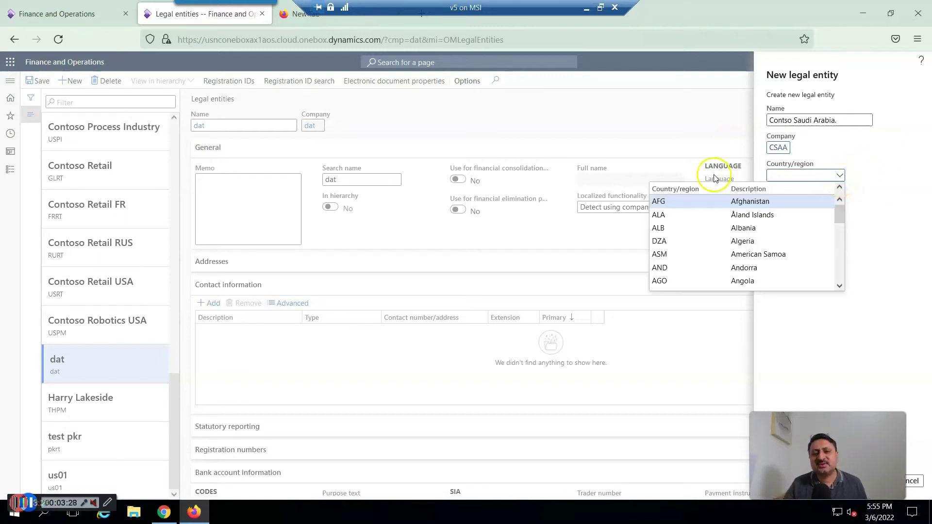
{"action": "left_click", "coordinate": [764, 189]}
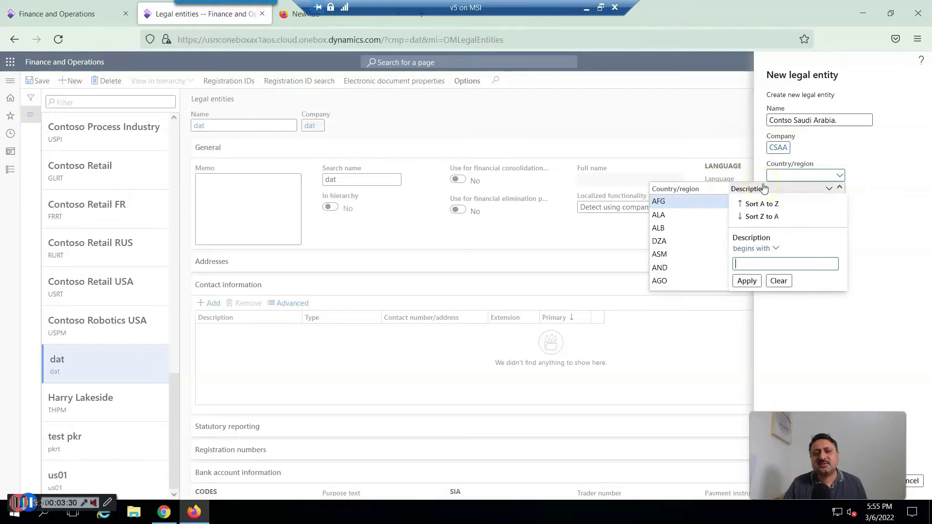
{"action": "type", "text": "SA"}
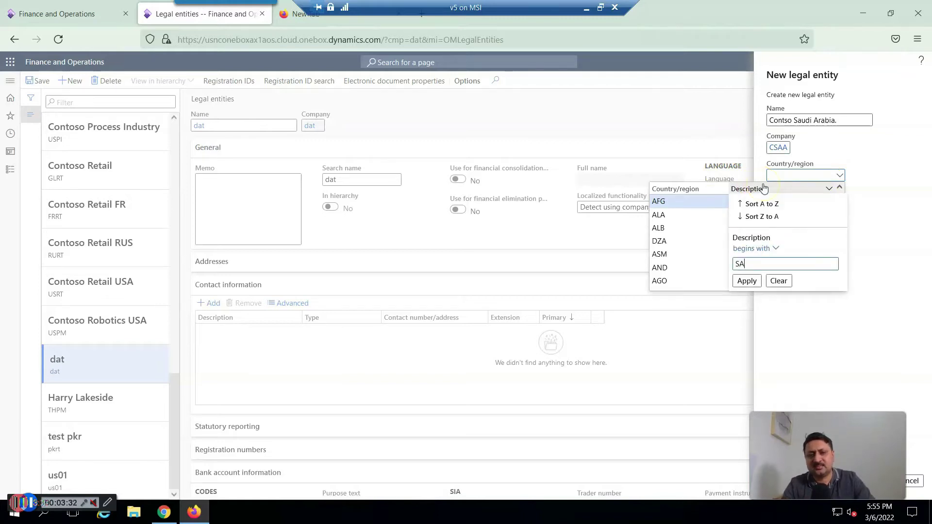
{"action": "type", "text": "u"}
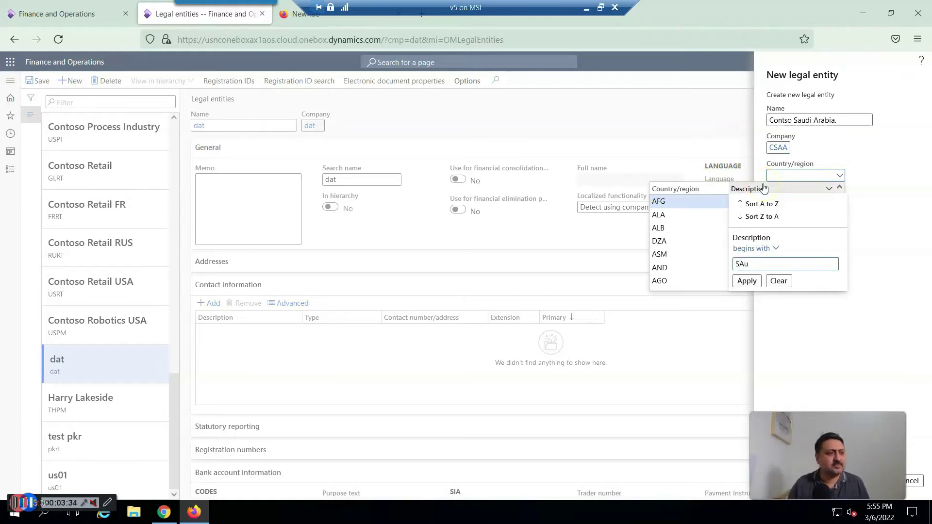
{"action": "left_click", "coordinate": [746, 280]}
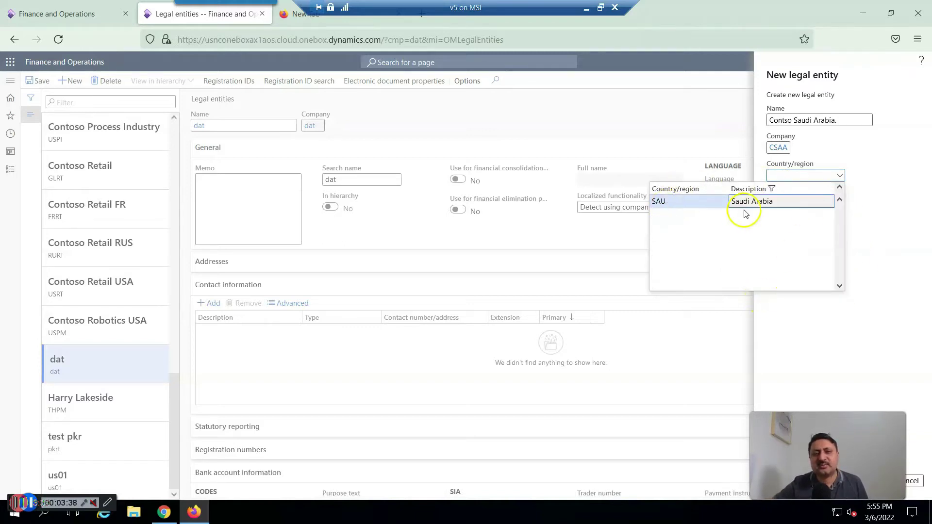
{"action": "left_click", "coordinate": [756, 201]}
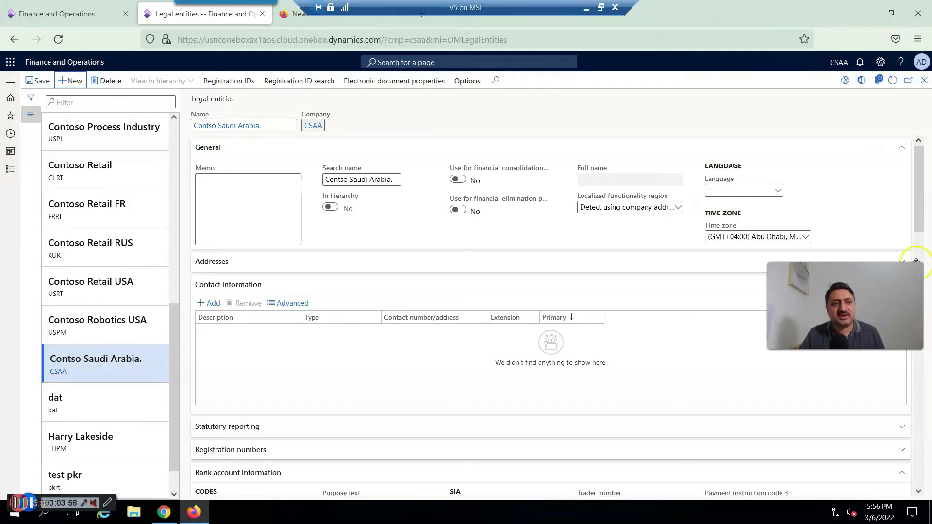
- Set the language of the CSAA legal entity to English (United States), en-us
{"action": "left_click", "coordinate": [777, 191]}
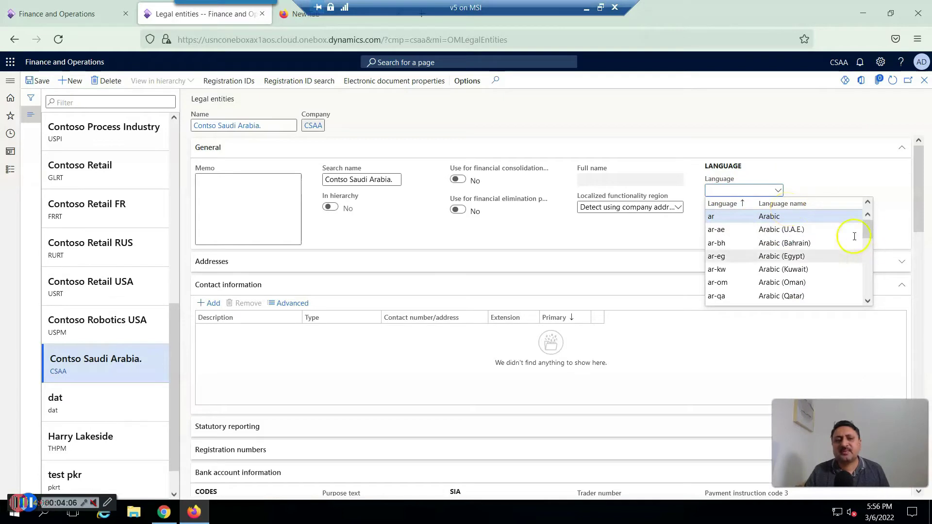
{"action": "left_click_drag", "start_coordinate": [866, 229], "coordinate": [867, 252]}
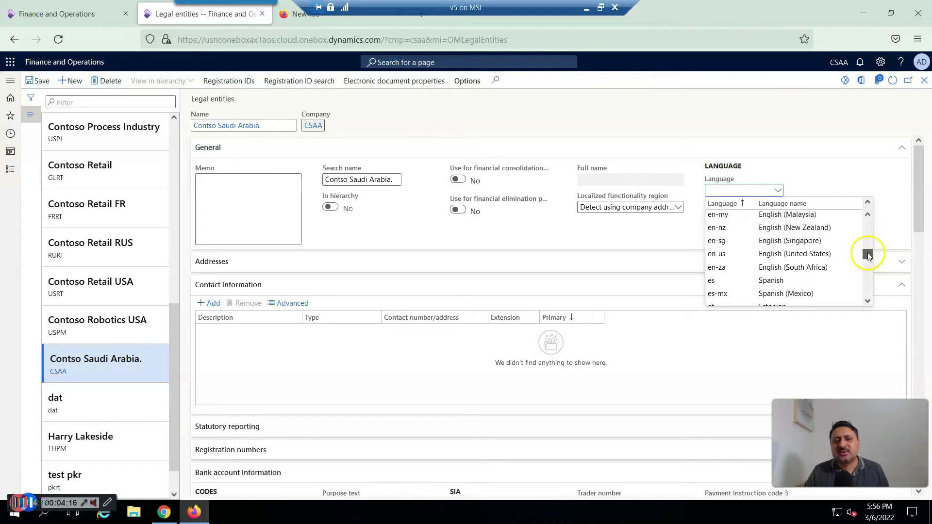
{"action": "left_click", "coordinate": [817, 255]}
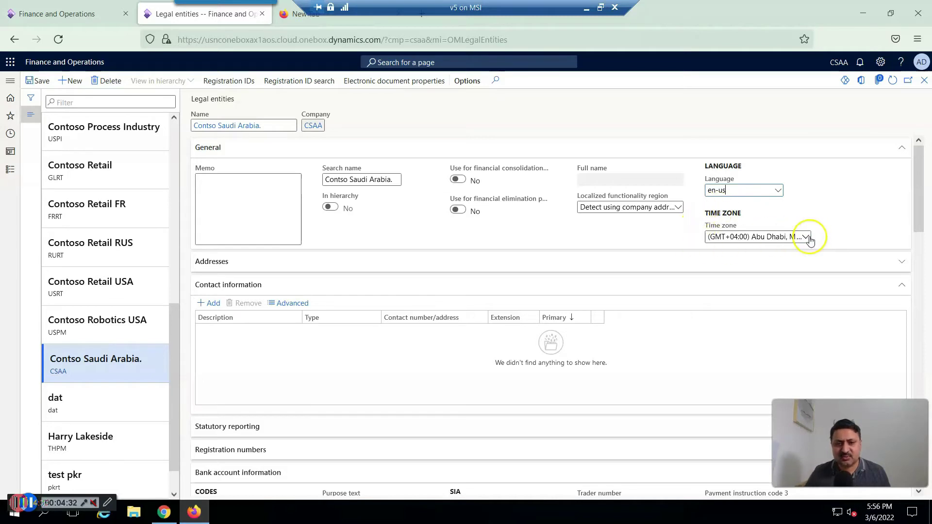
- Set the legal entity's time zone to (GMT+03:00) Kuwait, Riyadh and save the record
{"action": "left_click", "coordinate": [807, 237]}
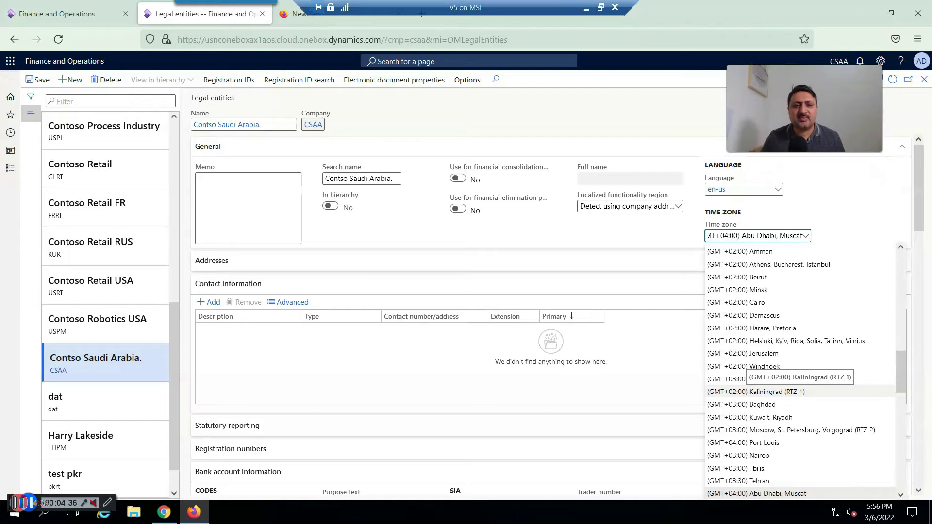
{"action": "scroll", "coordinate": [801, 340], "scroll_direction": "down", "scroll_amount": 3}
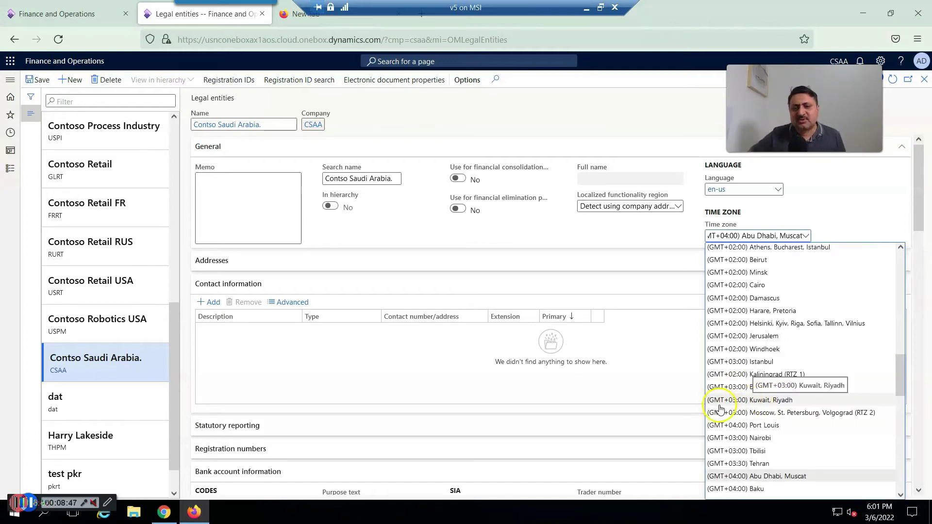
{"action": "left_click", "coordinate": [764, 400]}
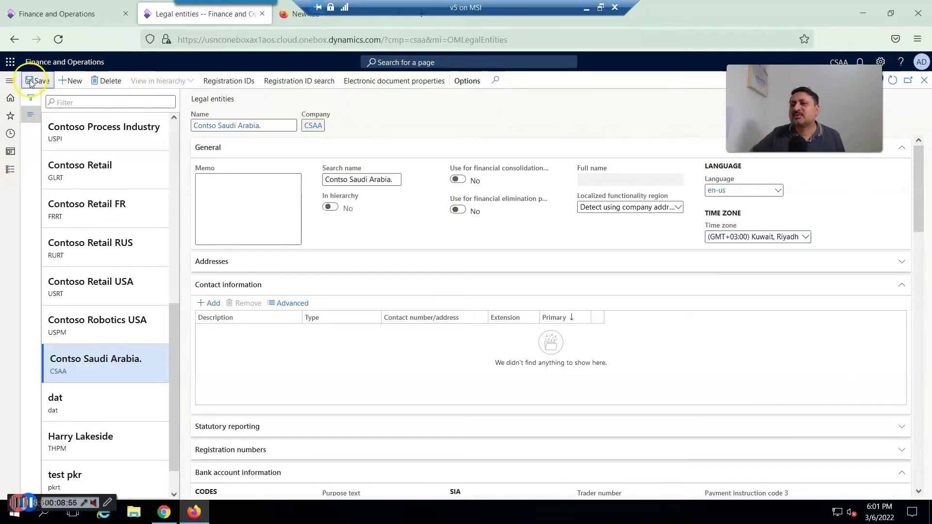
- Add an empty contact information line, and view the new address form in the Addresses section without creating an address
{"action": "left_click", "coordinate": [212, 304]}
{"action": "left_click", "coordinate": [216, 263]}
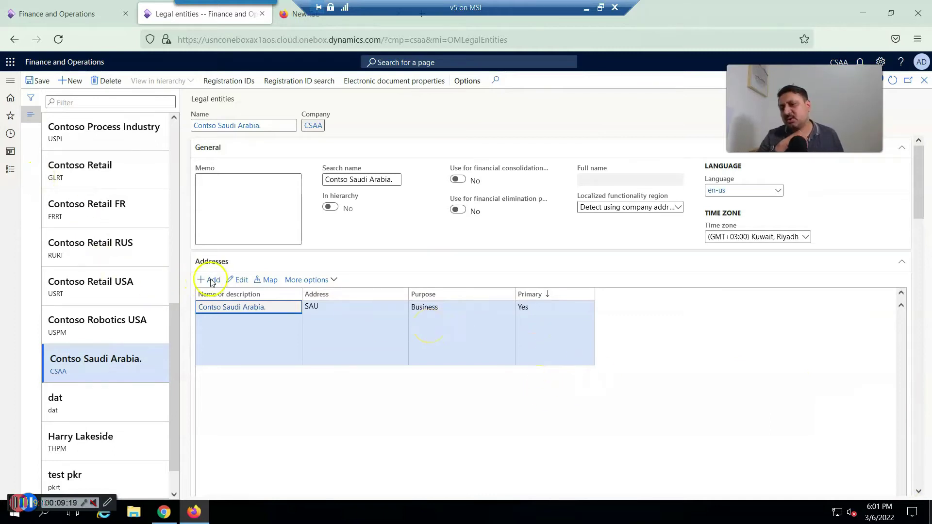
{"action": "left_click", "coordinate": [511, 354]}
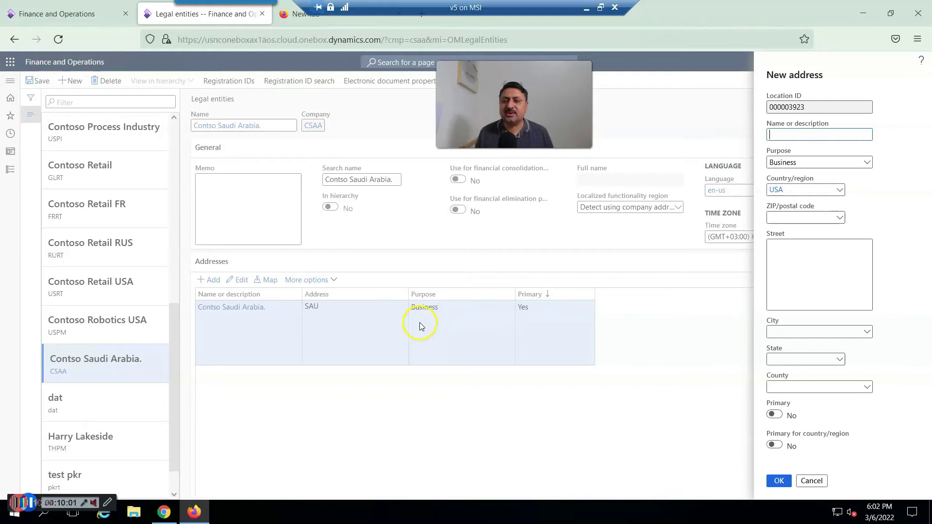
{"action": "left_click", "coordinate": [811, 480]}
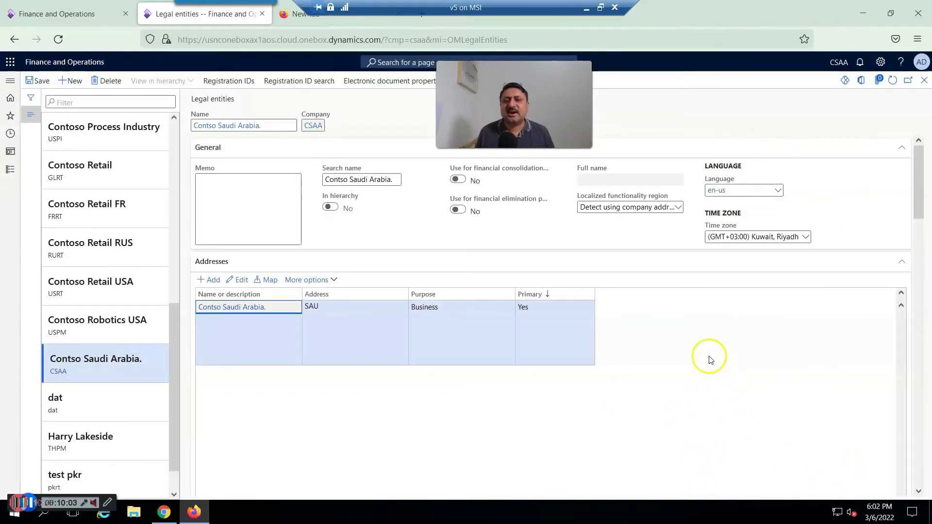
- Review the contact information line and the bank account information fields of the CSAA legal entity
{"action": "scroll", "coordinate": [708, 358], "scroll_direction": "down", "scroll_amount": 5}
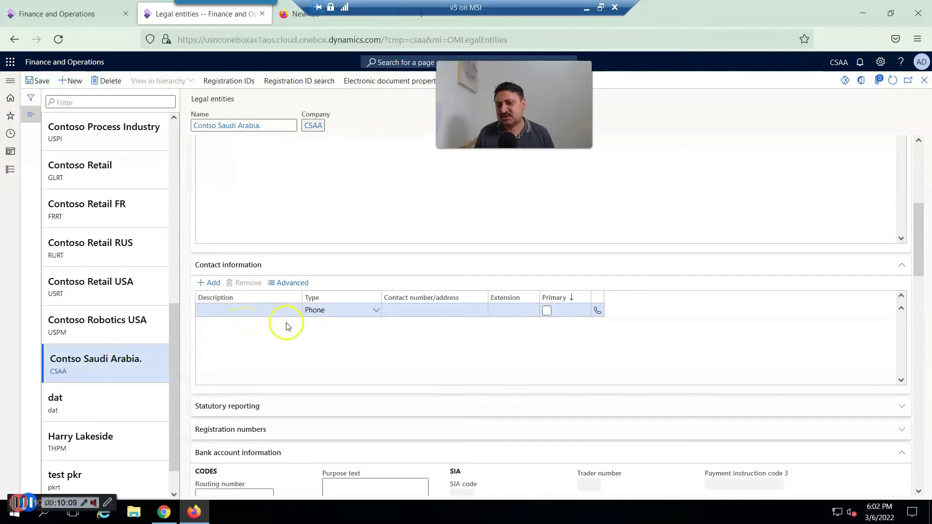
{"action": "left_click", "coordinate": [423, 309]}
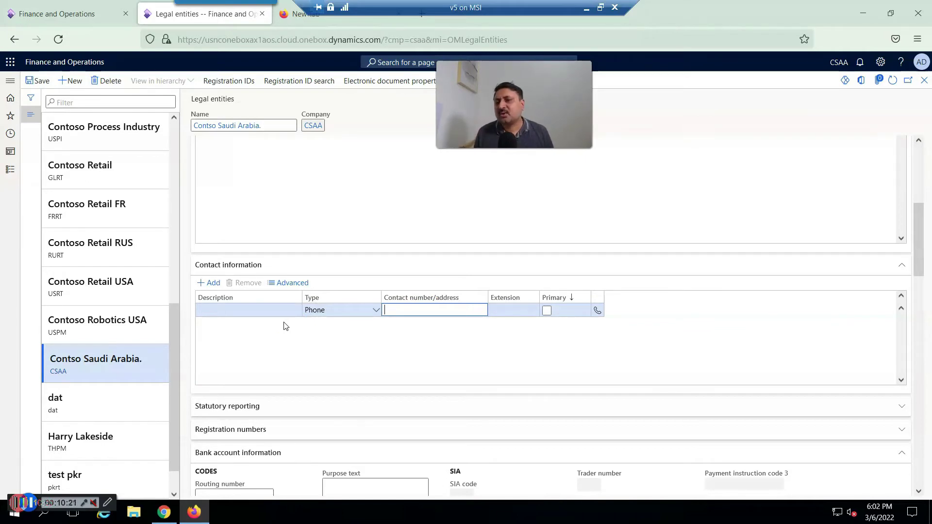
{"action": "scroll", "coordinate": [286, 325], "scroll_direction": "down", "scroll_amount": 3}
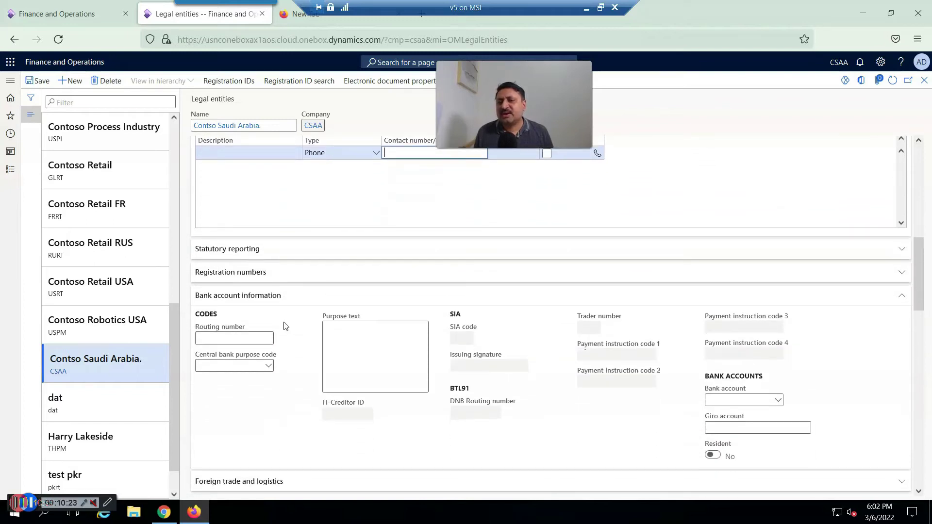
{"action": "left_click", "coordinate": [285, 386]}
{"action": "scroll", "coordinate": [286, 390], "scroll_direction": "down", "scroll_amount": 1}
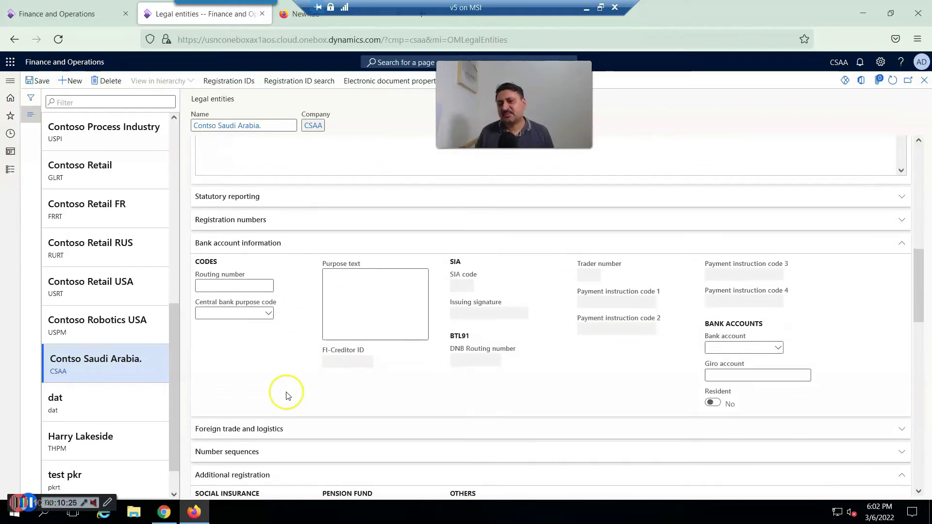
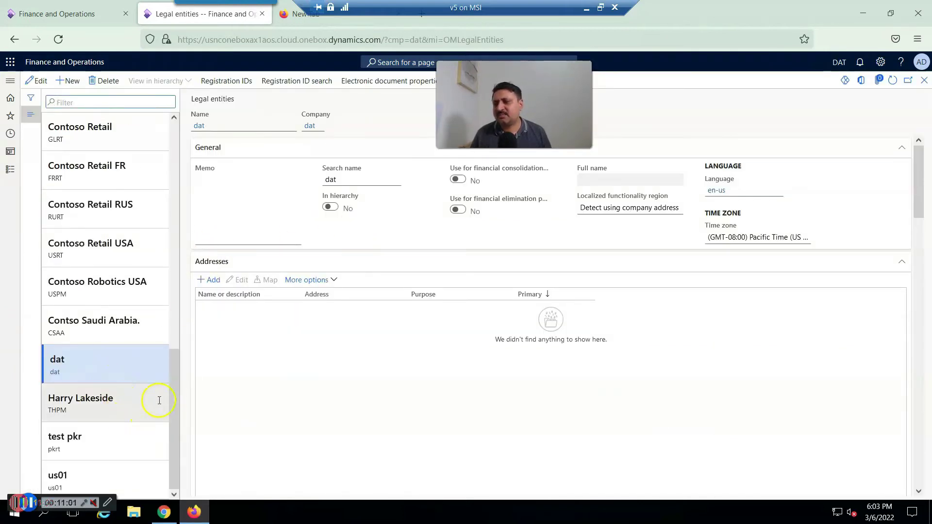
- Select the Contso Saudi Arabia. (CSAA) record in the legal entities list
{"action": "left_click_drag", "start_coordinate": [171, 400], "coordinate": [189, 224]}
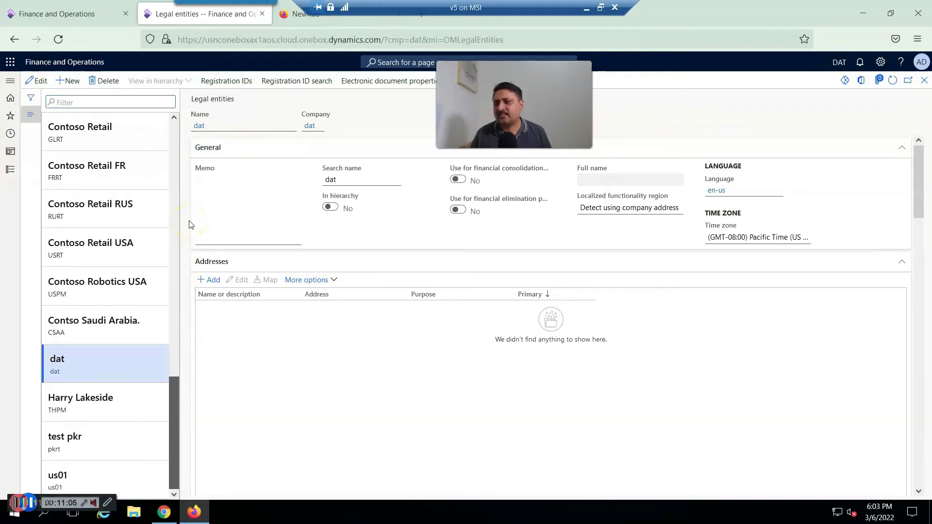
{"action": "left_click_drag", "start_coordinate": [173, 398], "coordinate": [174, 372]}
{"action": "left_click", "coordinate": [107, 393]}
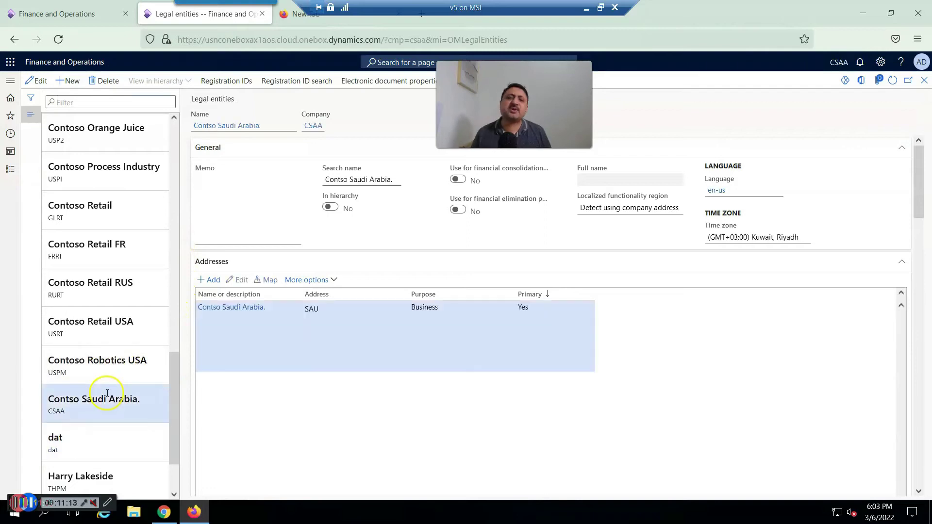
- Review the dashboard company image type options of the CSAA legal entity and keep Default selected
{"action": "scroll", "coordinate": [523, 394], "scroll_direction": "down", "scroll_amount": 10}
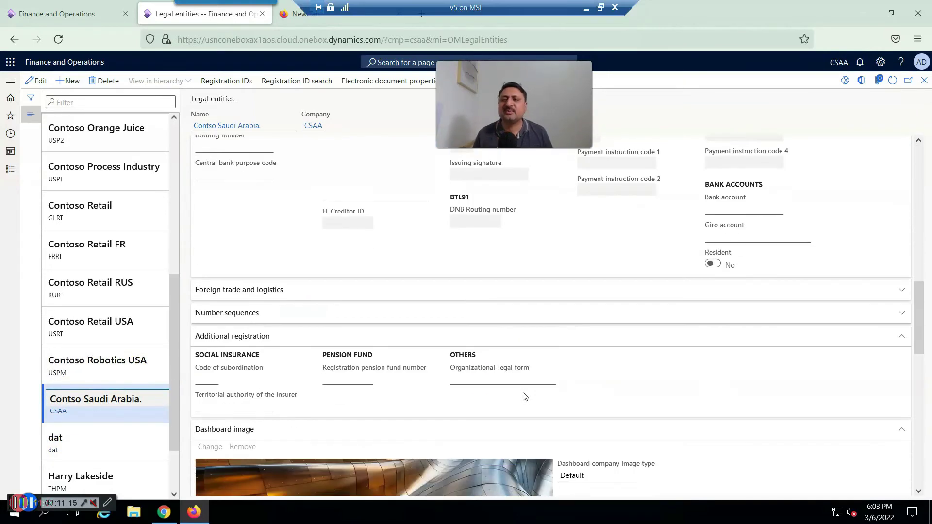
{"action": "scroll", "coordinate": [523, 395], "scroll_direction": "down", "scroll_amount": 5}
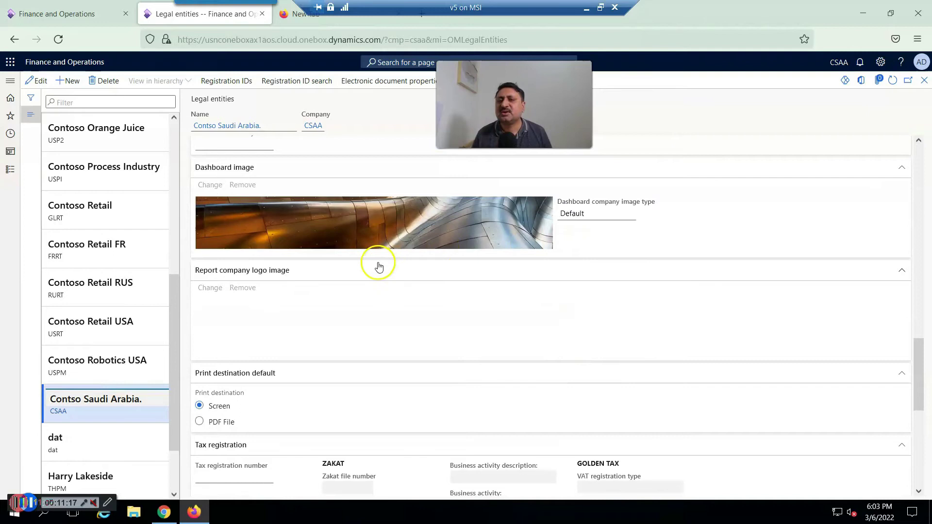
{"action": "scroll", "coordinate": [378, 266], "scroll_direction": "up", "scroll_amount": 1}
{"action": "left_click", "coordinate": [316, 283]}
{"action": "left_click", "coordinate": [574, 268]}
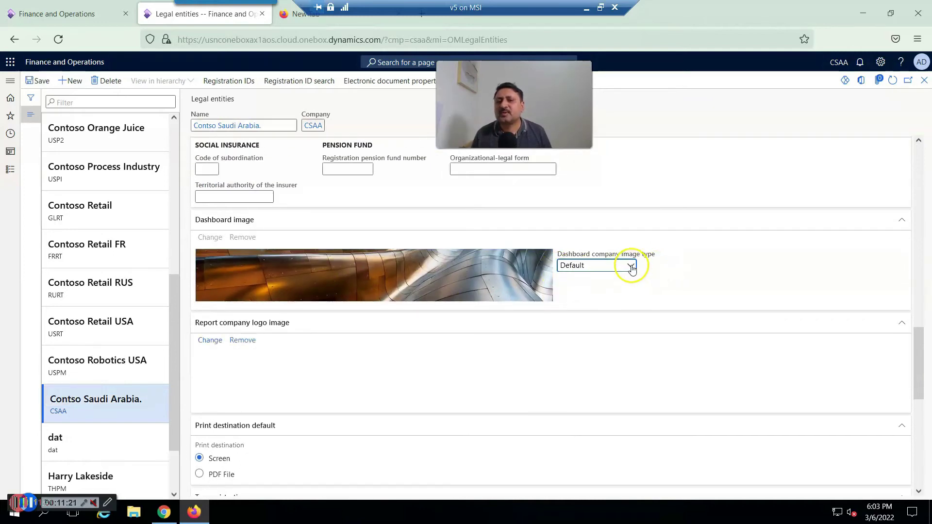
{"action": "left_click", "coordinate": [631, 266]}
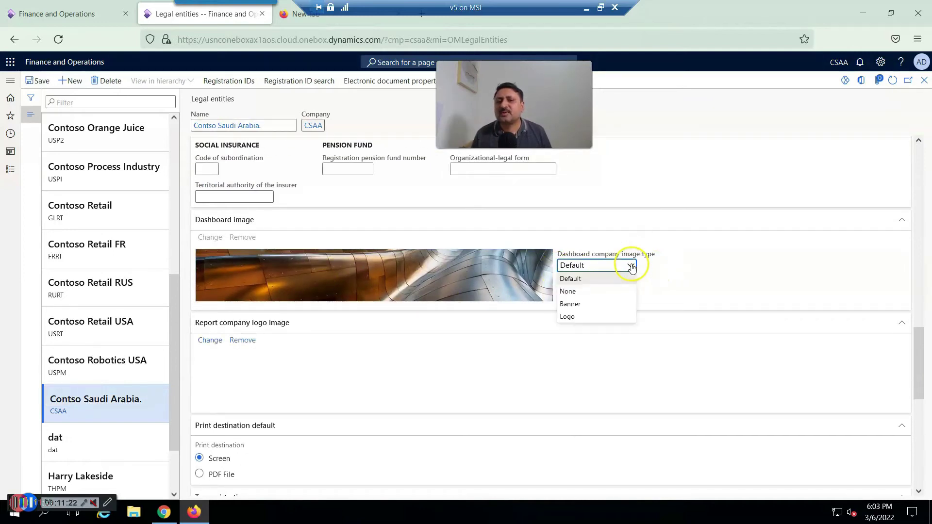
{"action": "left_click", "coordinate": [577, 278]}
{"action": "left_click", "coordinate": [258, 266]}
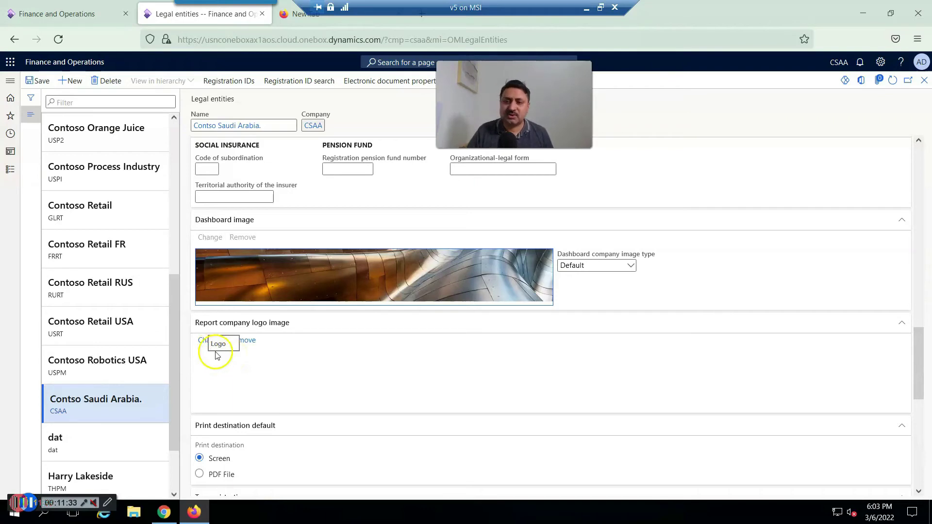
- Examine the report company logo, print destination, tax registration and Tax 1099 sections of the CSAA legal entity
{"action": "scroll", "coordinate": [292, 378], "scroll_direction": "down", "scroll_amount": 3}
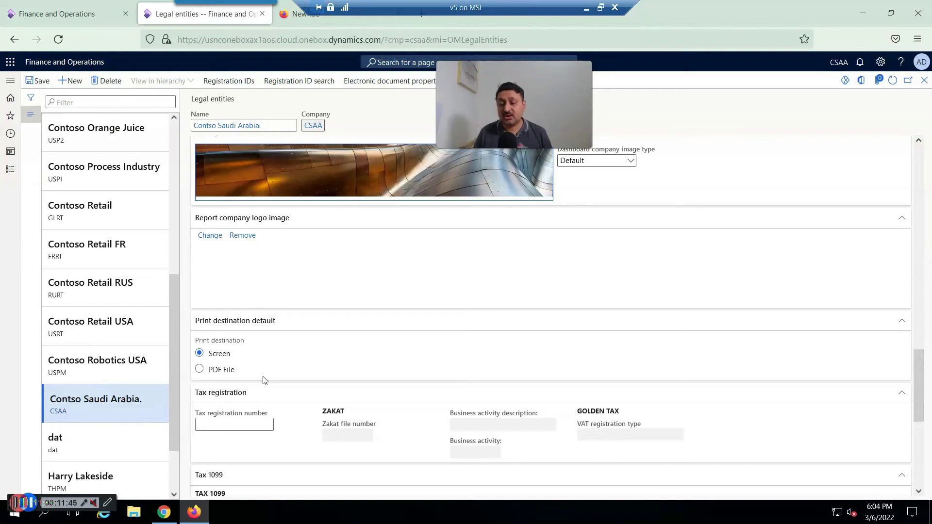
{"action": "scroll", "coordinate": [261, 349], "scroll_direction": "down", "scroll_amount": 3}
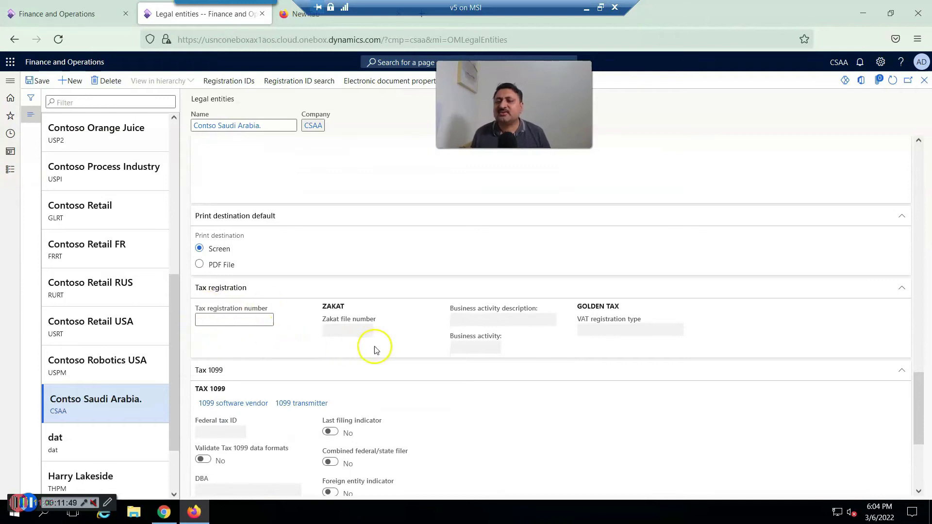
{"action": "scroll", "coordinate": [210, 362], "scroll_direction": "down", "scroll_amount": 3}
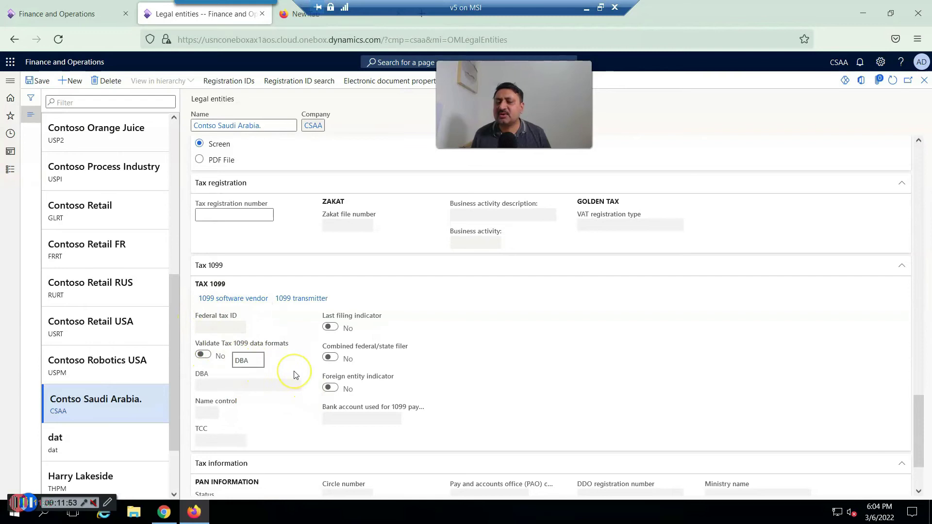
{"action": "scroll", "coordinate": [296, 375], "scroll_direction": "down", "scroll_amount": 3}
{"action": "scroll", "coordinate": [290, 371], "scroll_direction": "up", "scroll_amount": 10}
{"action": "scroll", "coordinate": [290, 373], "scroll_direction": "up", "scroll_amount": 20}
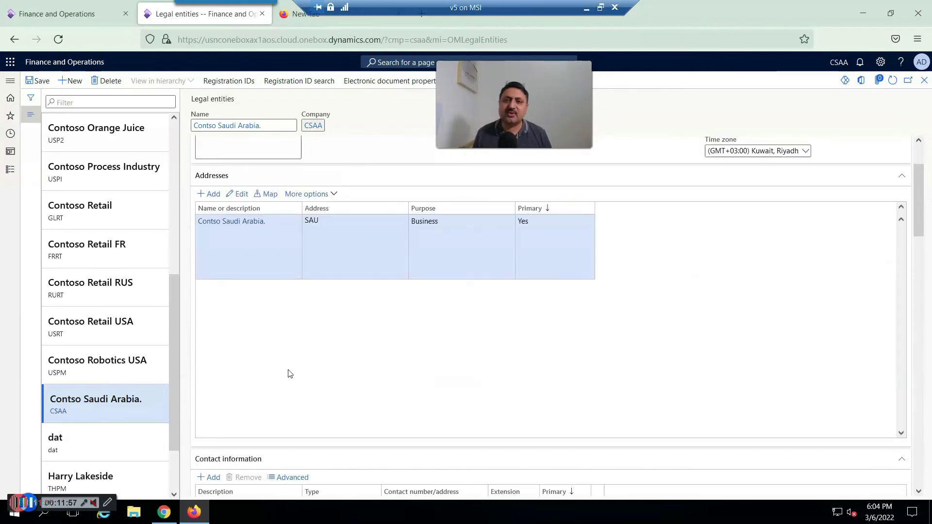
{"action": "scroll", "coordinate": [290, 373], "scroll_direction": "up", "scroll_amount": 2}
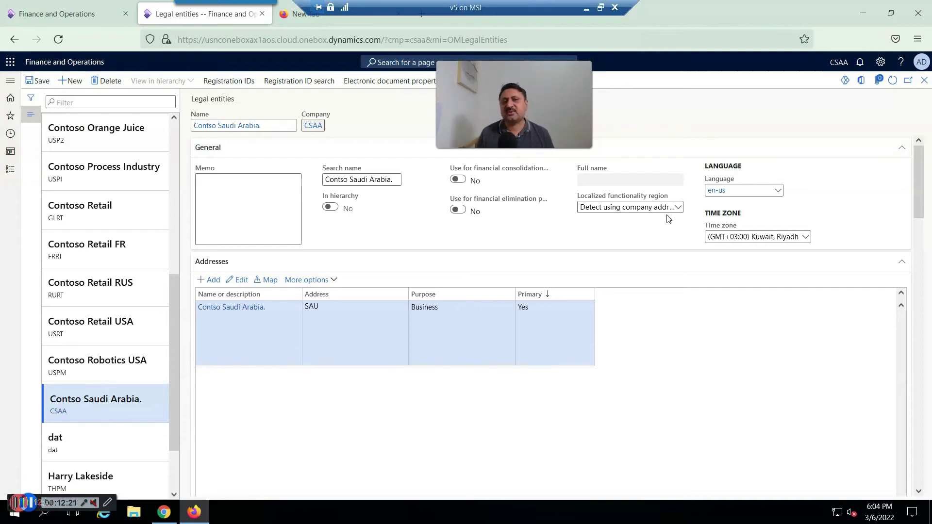
- Browse the list of companies and switch the active company to USMF
{"action": "left_click", "coordinate": [837, 62]}
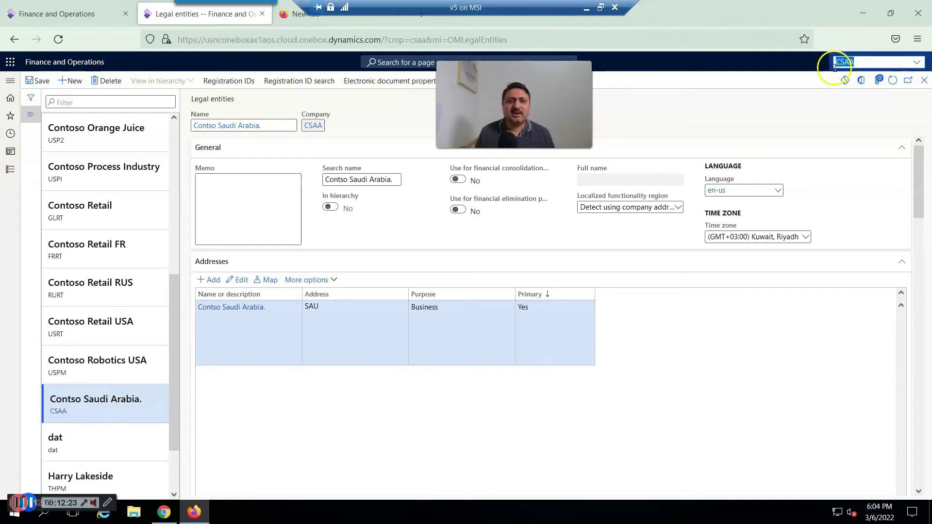
{"action": "left_click", "coordinate": [918, 63]}
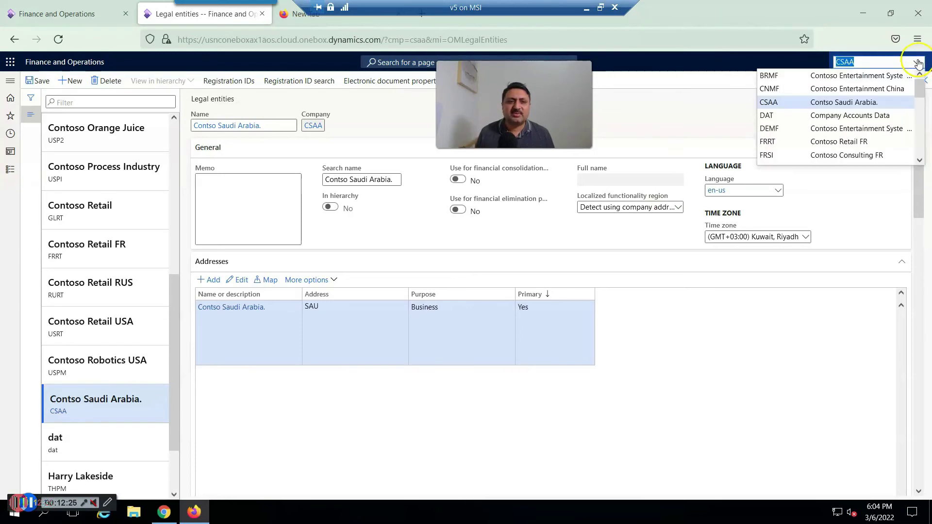
{"action": "scroll", "coordinate": [825, 128], "scroll_direction": "down", "scroll_amount": 3}
{"action": "scroll", "coordinate": [815, 141], "scroll_direction": "down", "scroll_amount": 5}
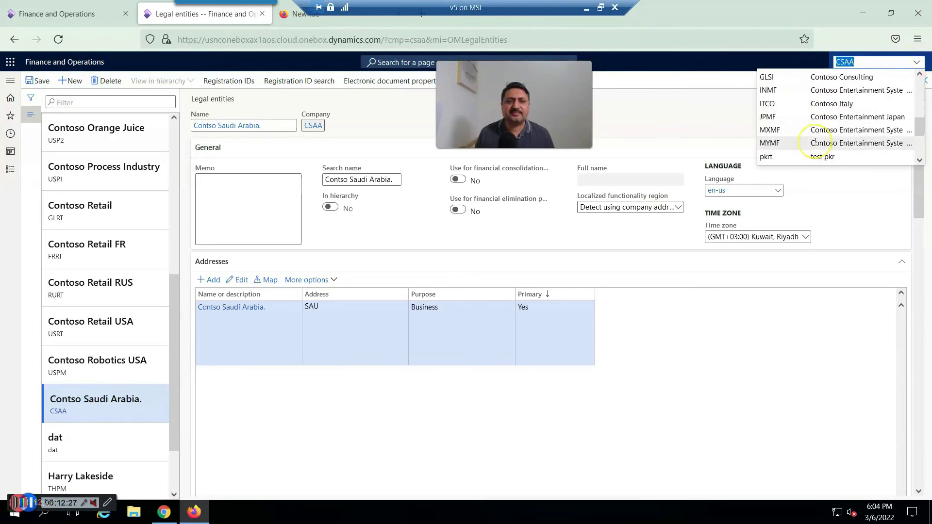
{"action": "scroll", "coordinate": [790, 131], "scroll_direction": "up", "scroll_amount": 4}
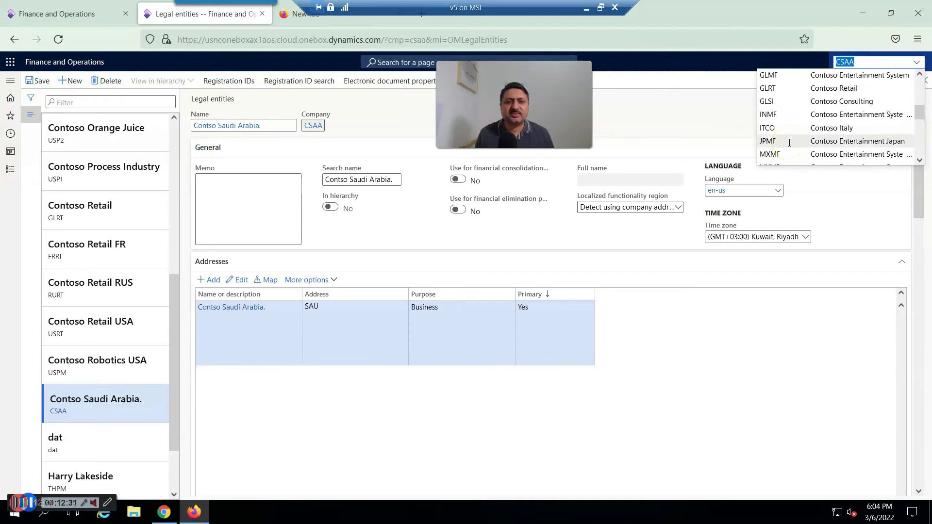
{"action": "scroll", "coordinate": [789, 142], "scroll_direction": "down", "scroll_amount": 5}
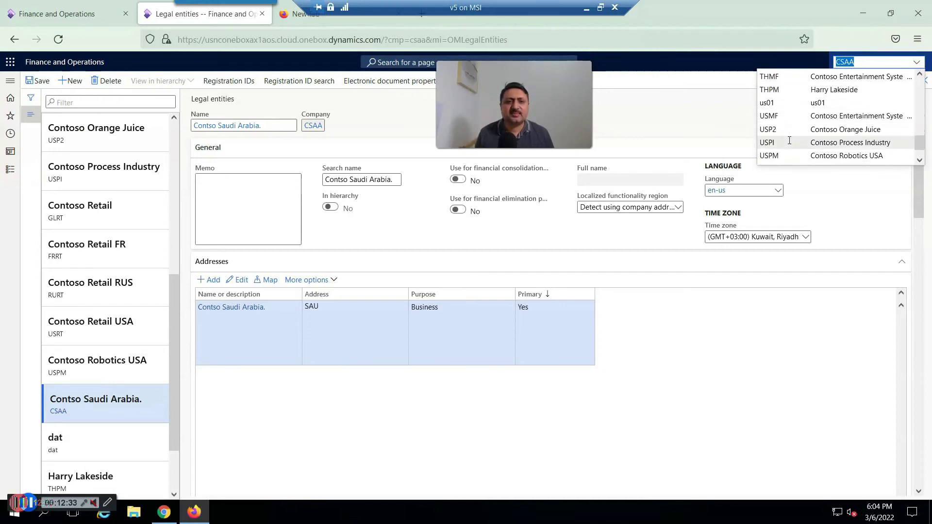
{"action": "type", "text": "dat"}
{"action": "key", "text": "Return"}
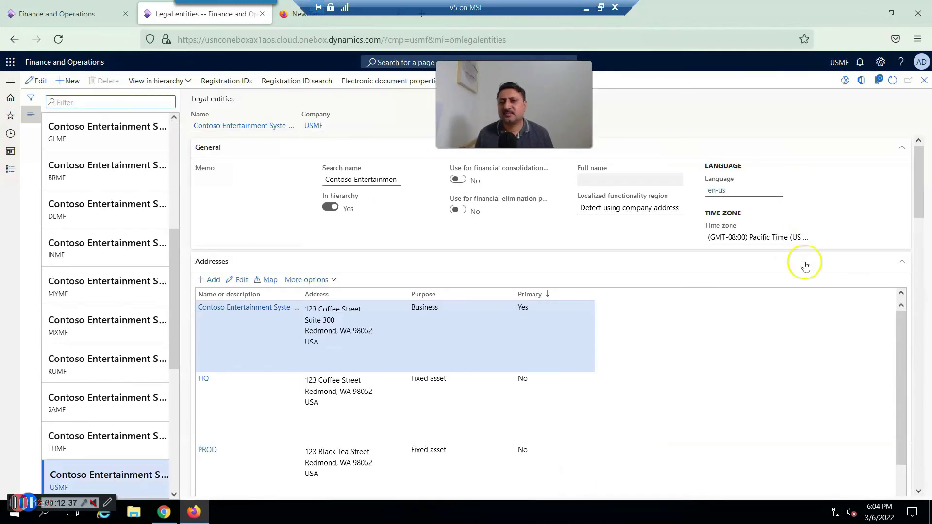
- View the Tax 1099 options of the vendor Acme Office Supplies from the All vendors list in Accounts payable
{"action": "left_click", "coordinate": [10, 81]}
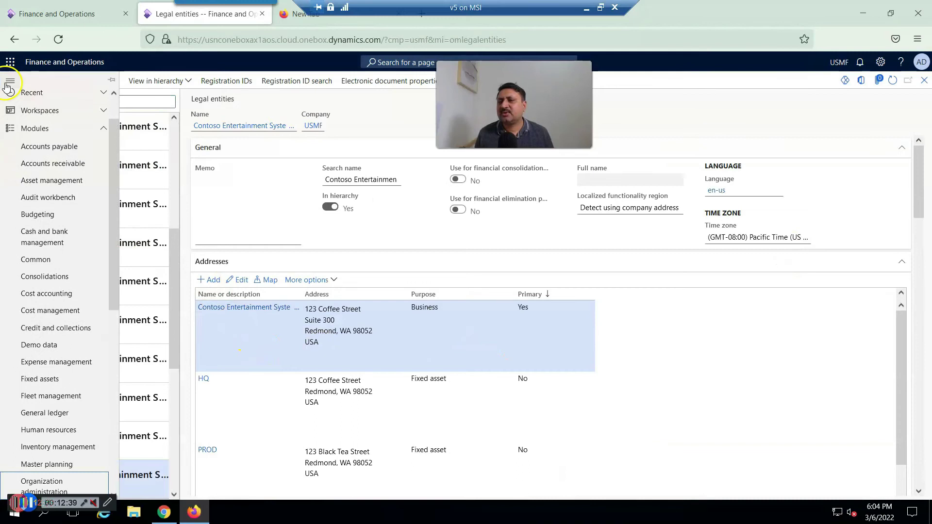
{"action": "scroll", "coordinate": [57, 208], "scroll_direction": "down", "scroll_amount": 1}
{"action": "scroll", "coordinate": [63, 198], "scroll_direction": "up", "scroll_amount": 3}
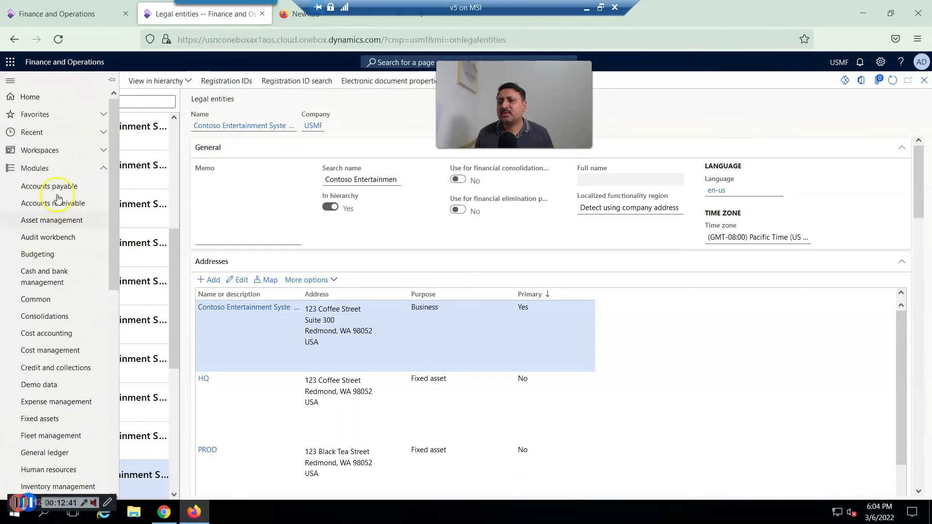
{"action": "left_click", "coordinate": [65, 191]}
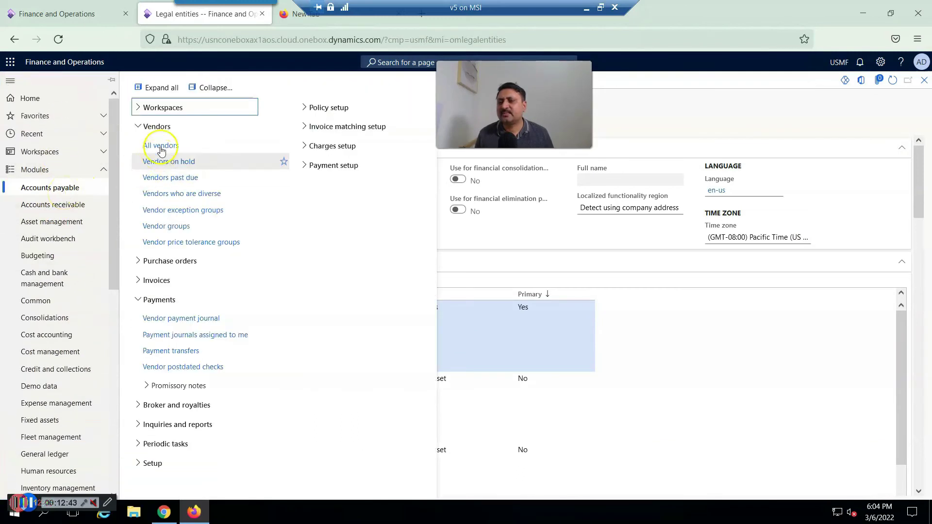
{"action": "left_click", "coordinate": [142, 145]}
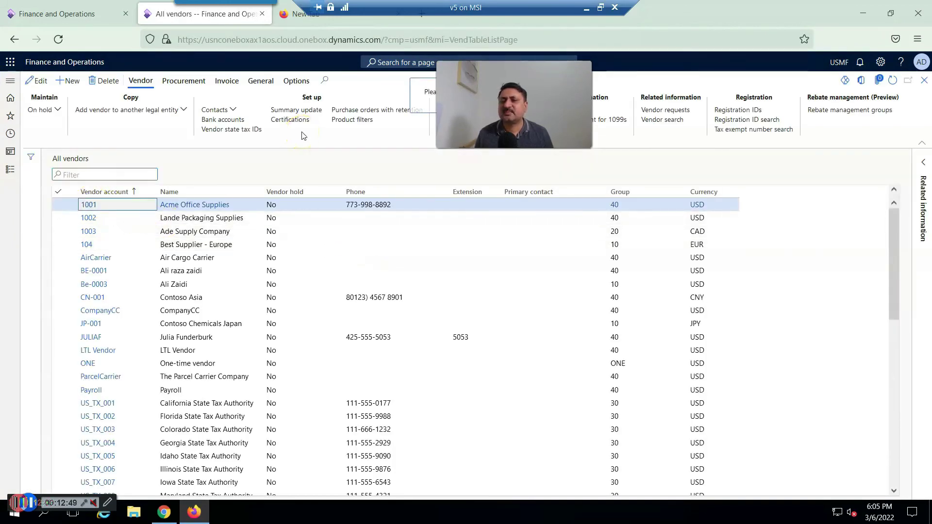
{"action": "scroll", "coordinate": [393, 349], "scroll_direction": "down", "scroll_amount": 6}
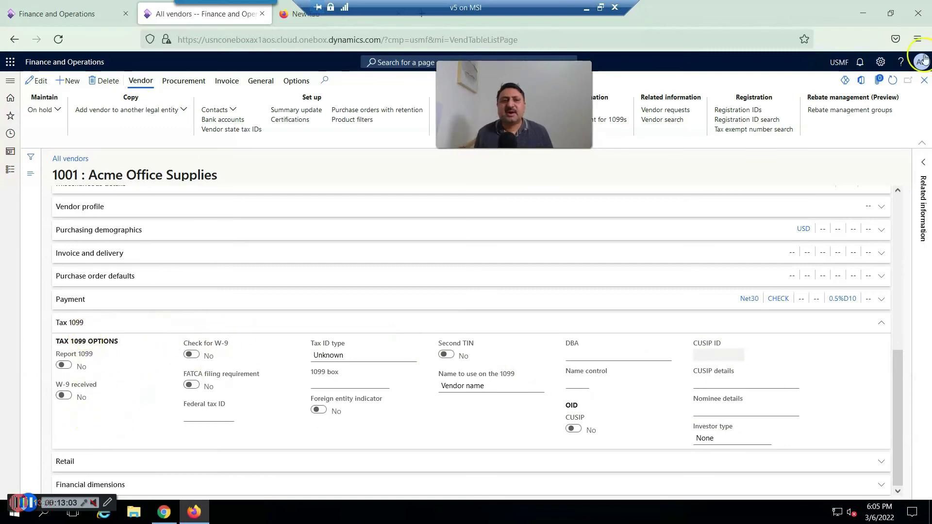
- Switch the active company to INMF
{"action": "left_click", "coordinate": [838, 62]}
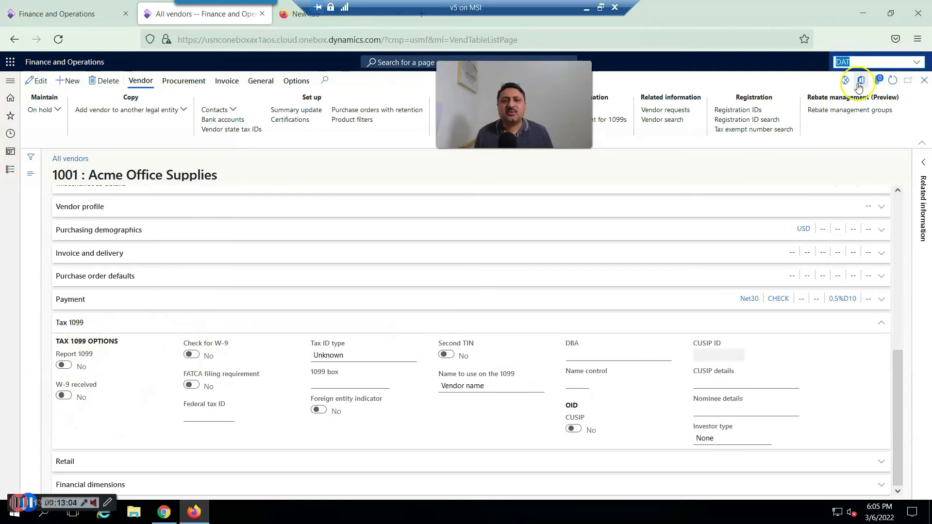
{"action": "left_click", "coordinate": [918, 62]}
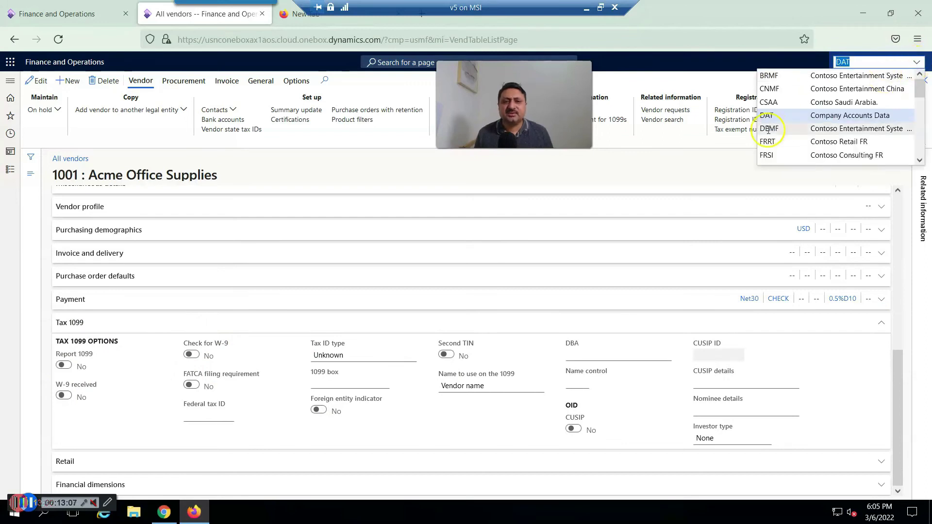
{"action": "scroll", "coordinate": [776, 131], "scroll_direction": "down", "scroll_amount": 2}
{"action": "scroll", "coordinate": [789, 139], "scroll_direction": "down", "scroll_amount": 3}
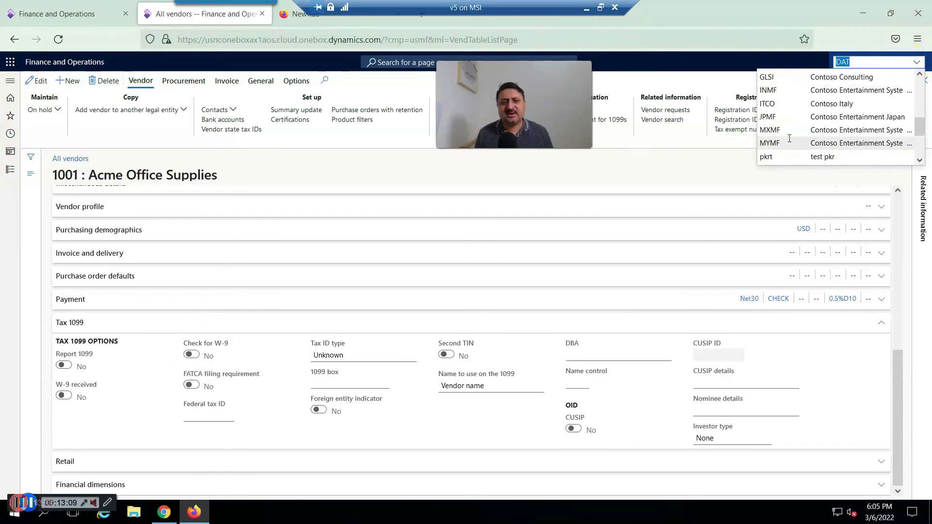
{"action": "scroll", "coordinate": [789, 138], "scroll_direction": "up", "scroll_amount": 2}
{"action": "left_click", "coordinate": [774, 144]}
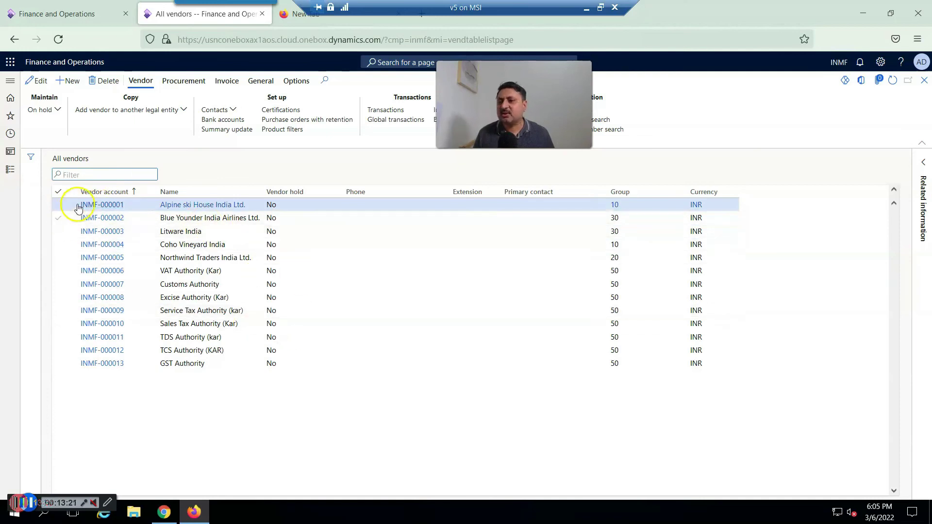
- View the tax information section of the vendor Alpine ski House India Ltd
{"action": "left_click", "coordinate": [94, 209]}
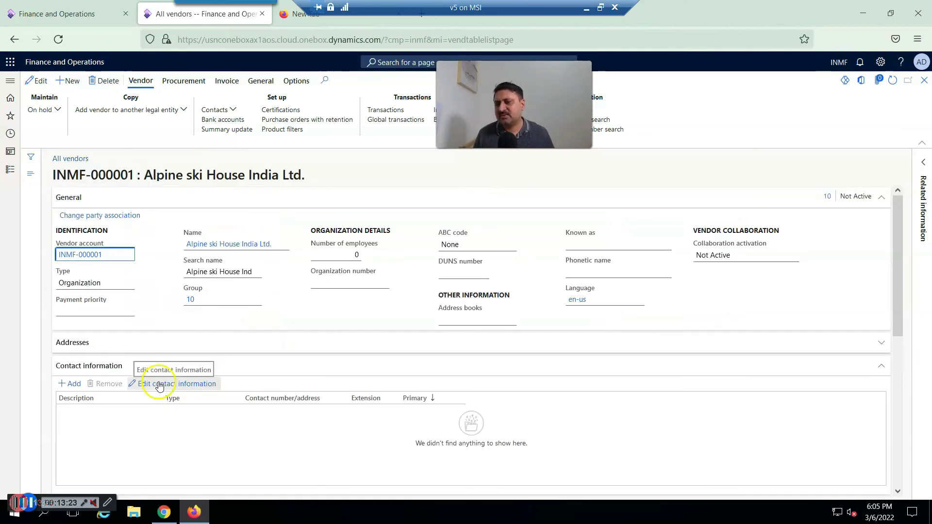
{"action": "scroll", "coordinate": [179, 405], "scroll_direction": "down", "scroll_amount": 2}
{"action": "scroll", "coordinate": [179, 405], "scroll_direction": "down", "scroll_amount": 4}
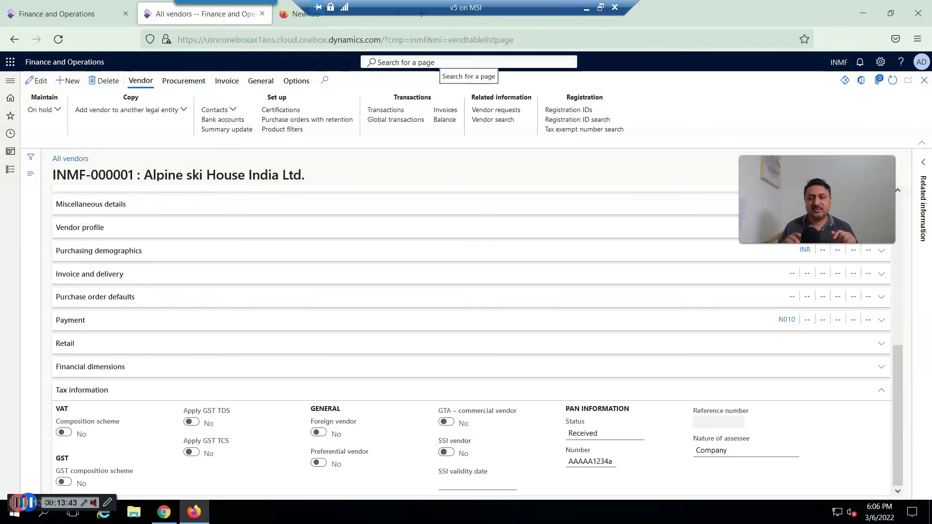
- Open the Legal entities page of the Organization administration module
{"action": "left_click", "coordinate": [11, 81]}
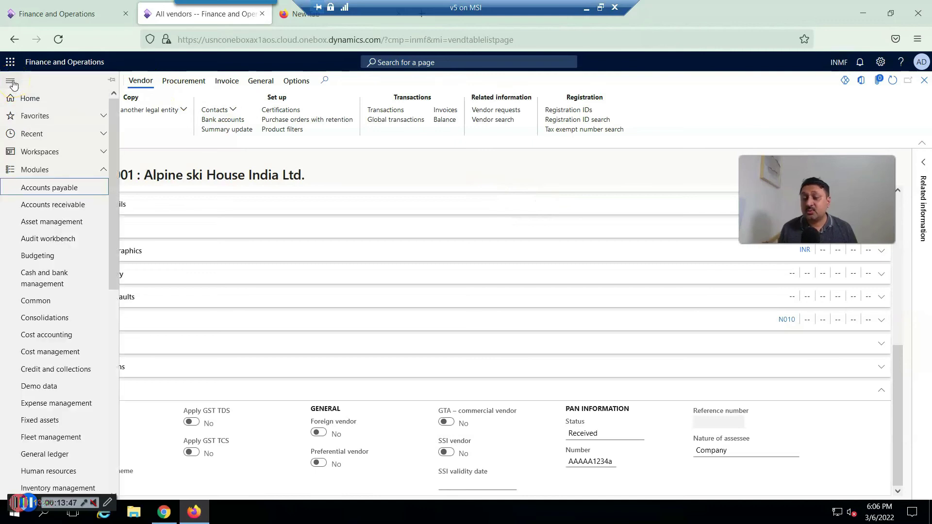
{"action": "scroll", "coordinate": [49, 369], "scroll_direction": "down", "scroll_amount": 4}
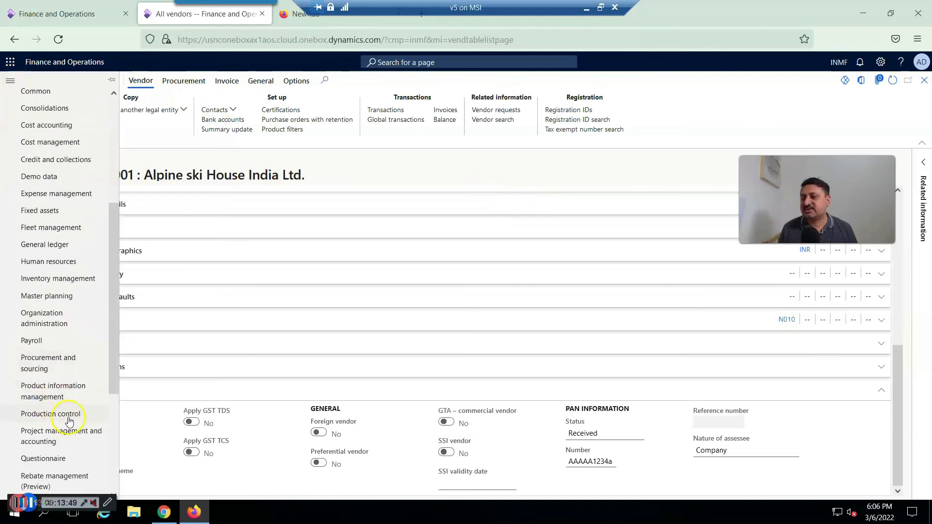
{"action": "scroll", "coordinate": [58, 418], "scroll_direction": "up", "scroll_amount": 2}
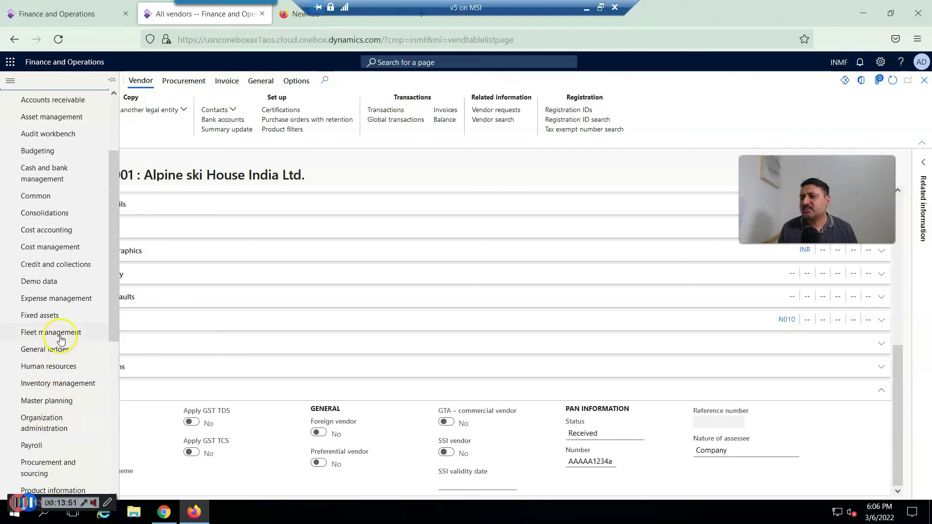
{"action": "scroll", "coordinate": [61, 339], "scroll_direction": "down", "scroll_amount": 3}
{"action": "left_click", "coordinate": [45, 267]}
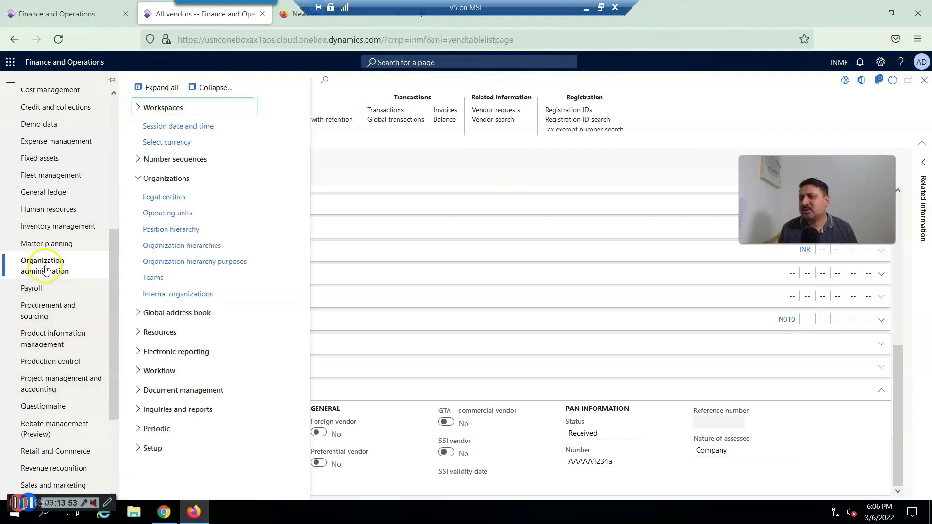
{"action": "left_click", "coordinate": [154, 196]}
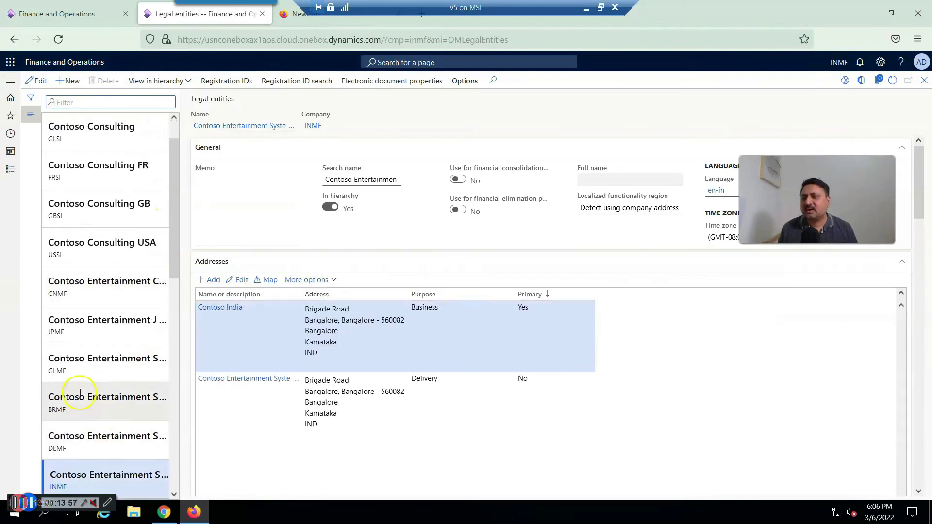
- Open the legal entity record of Contso Saudi Arabia (CSAA) from the list of legal entities
{"action": "scroll", "coordinate": [80, 392], "scroll_direction": "down", "scroll_amount": 3}
{"action": "scroll", "coordinate": [91, 401], "scroll_direction": "down", "scroll_amount": 8}
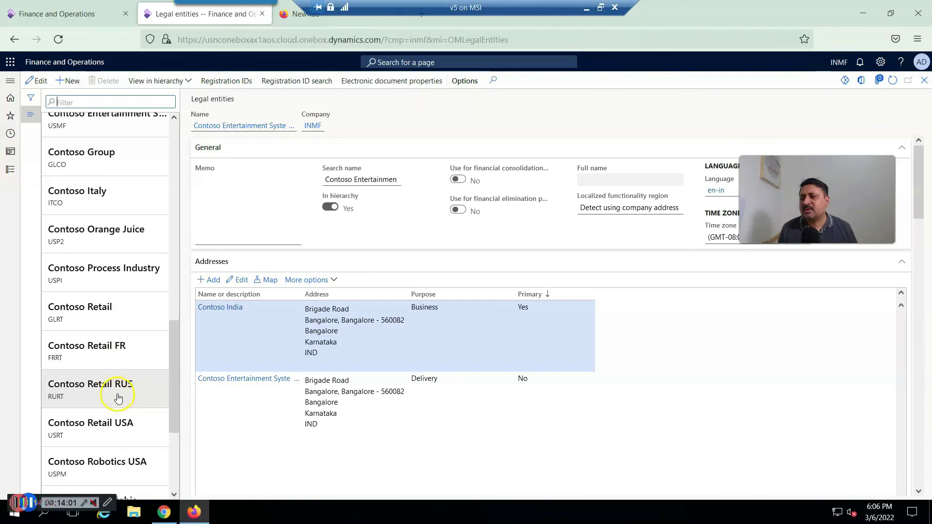
{"action": "scroll", "coordinate": [118, 396], "scroll_direction": "down", "scroll_amount": 3}
{"action": "left_click", "coordinate": [109, 349]}
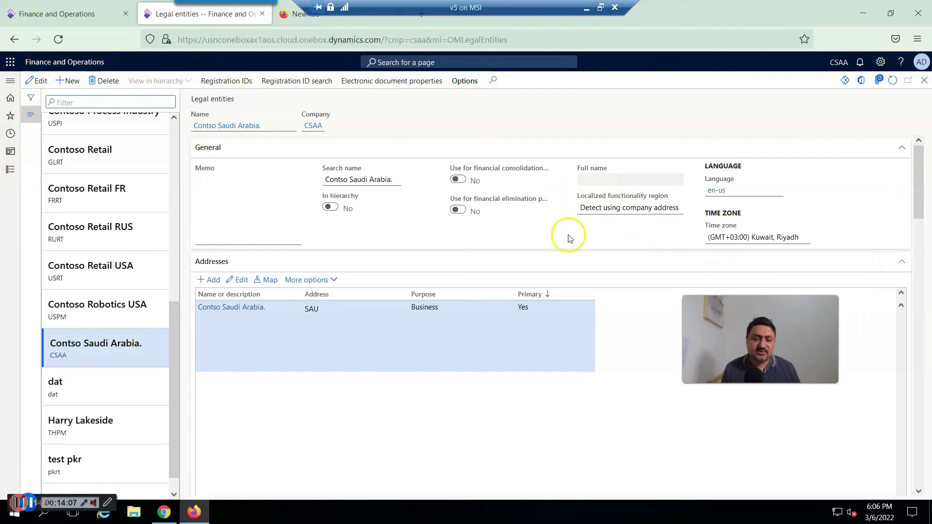
- Set the localized functionality region of Contso Saudi Arabia to United Kingdom and save the record
{"action": "left_click", "coordinate": [677, 210]}
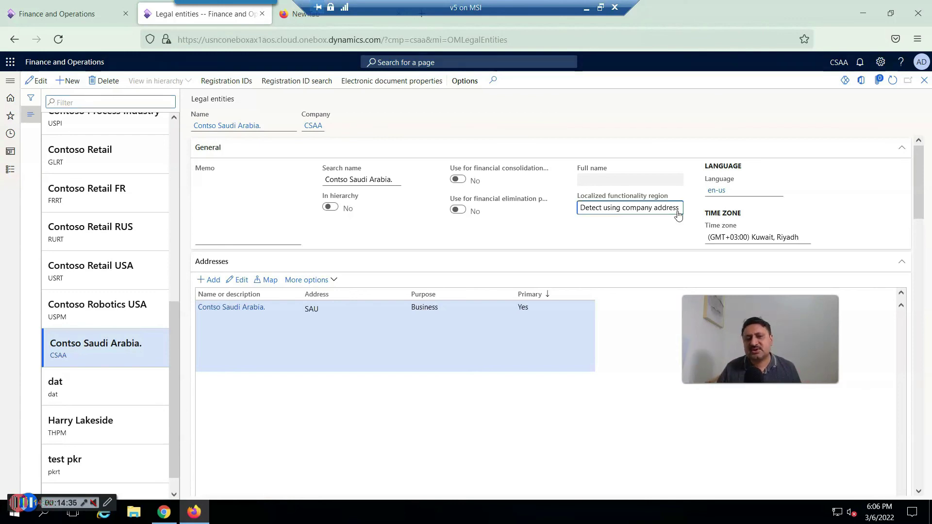
{"action": "left_click", "coordinate": [678, 207]}
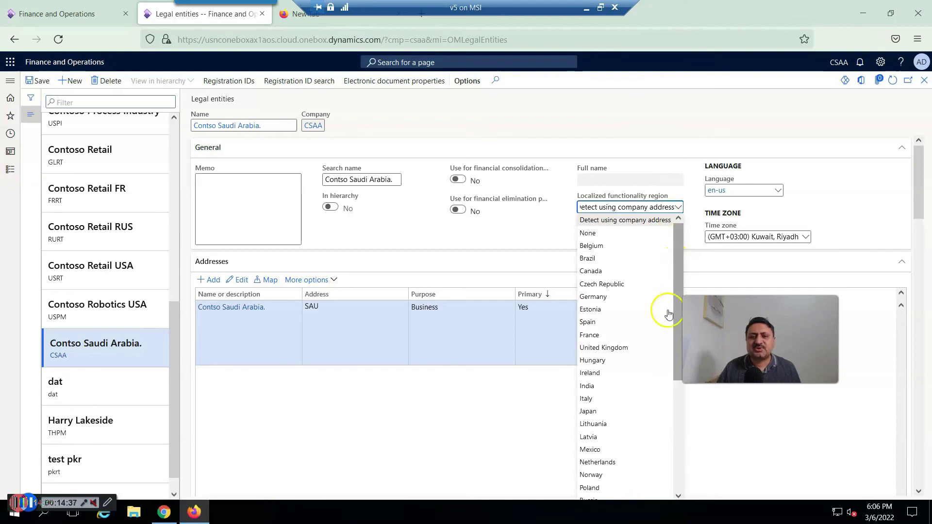
{"action": "mouse_move", "coordinate": [678, 301]}
{"action": "left_mouse_down"}
{"action": "mouse_move", "coordinate": [681, 414]}
{"action": "mouse_move", "coordinate": [682, 298]}
{"action": "left_mouse_up"}
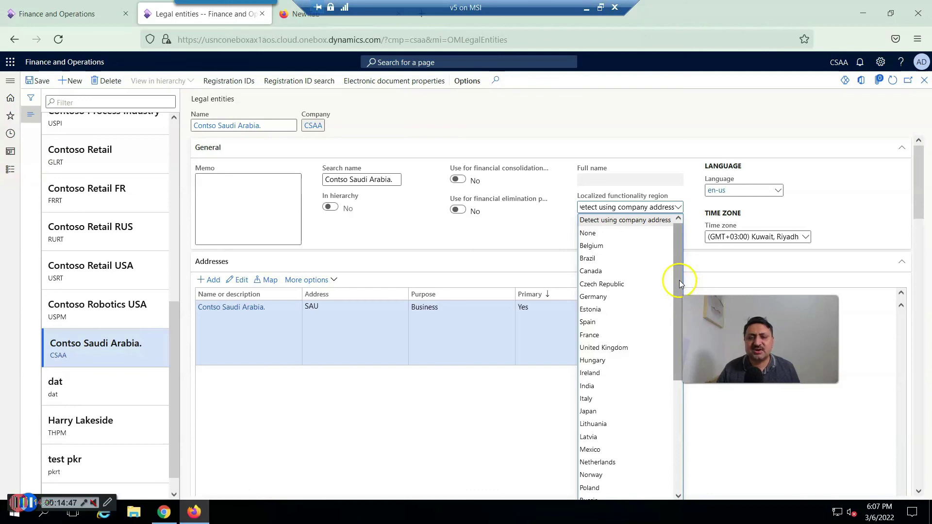
{"action": "left_click_drag", "start_coordinate": [678, 278], "coordinate": [679, 323]}
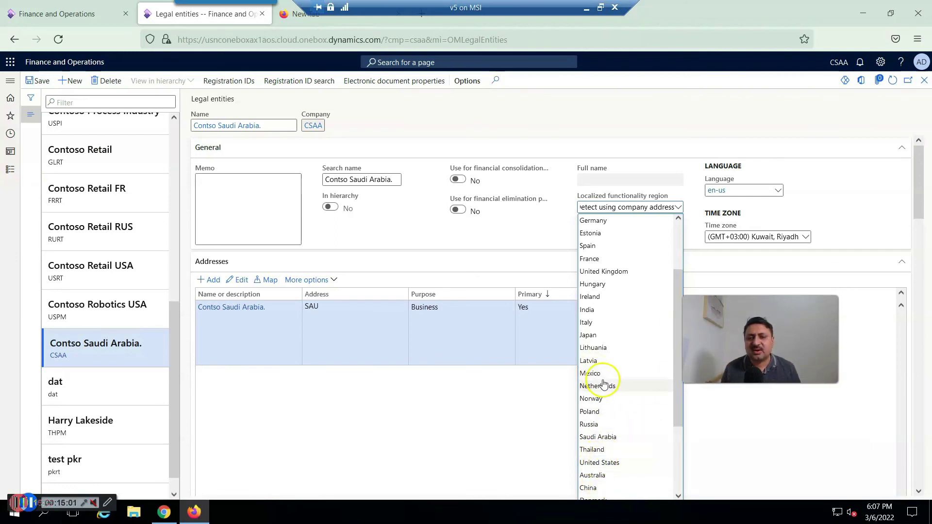
{"action": "scroll", "coordinate": [602, 383], "scroll_direction": "down", "scroll_amount": 3}
{"action": "scroll", "coordinate": [603, 383], "scroll_direction": "down", "scroll_amount": 1}
{"action": "scroll", "coordinate": [636, 440], "scroll_direction": "up", "scroll_amount": 4}
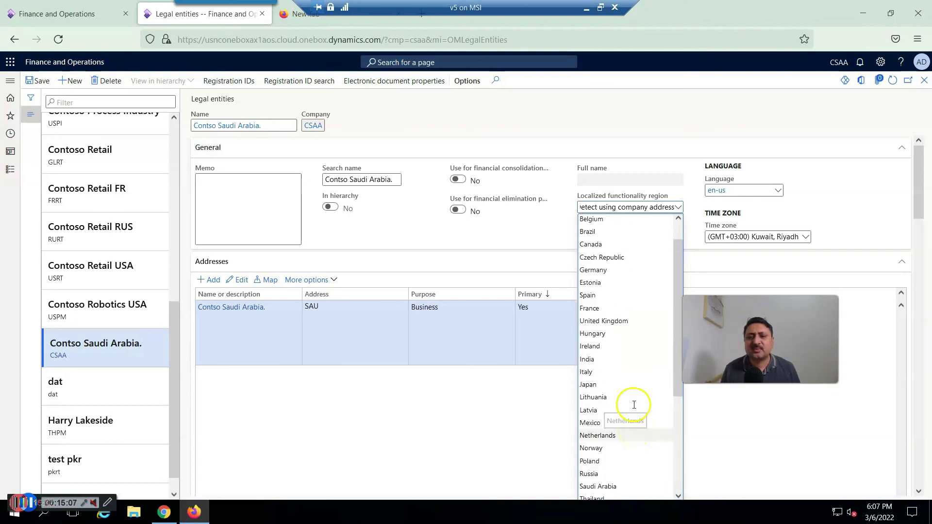
{"action": "left_click", "coordinate": [604, 321]}
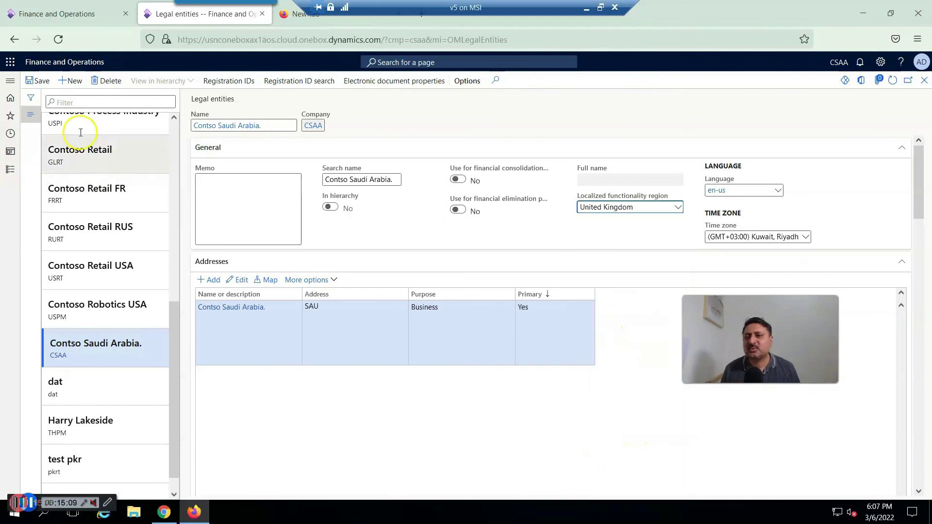
{"action": "left_click", "coordinate": [38, 80]}
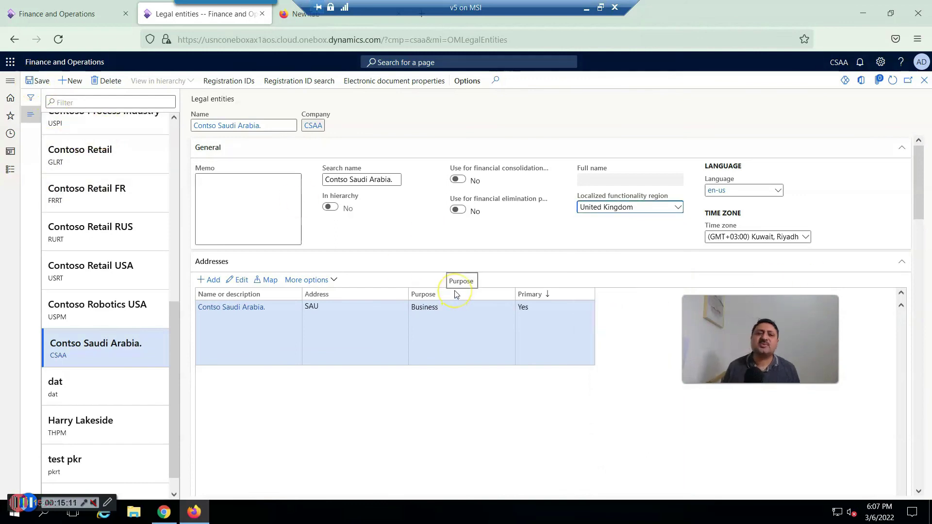